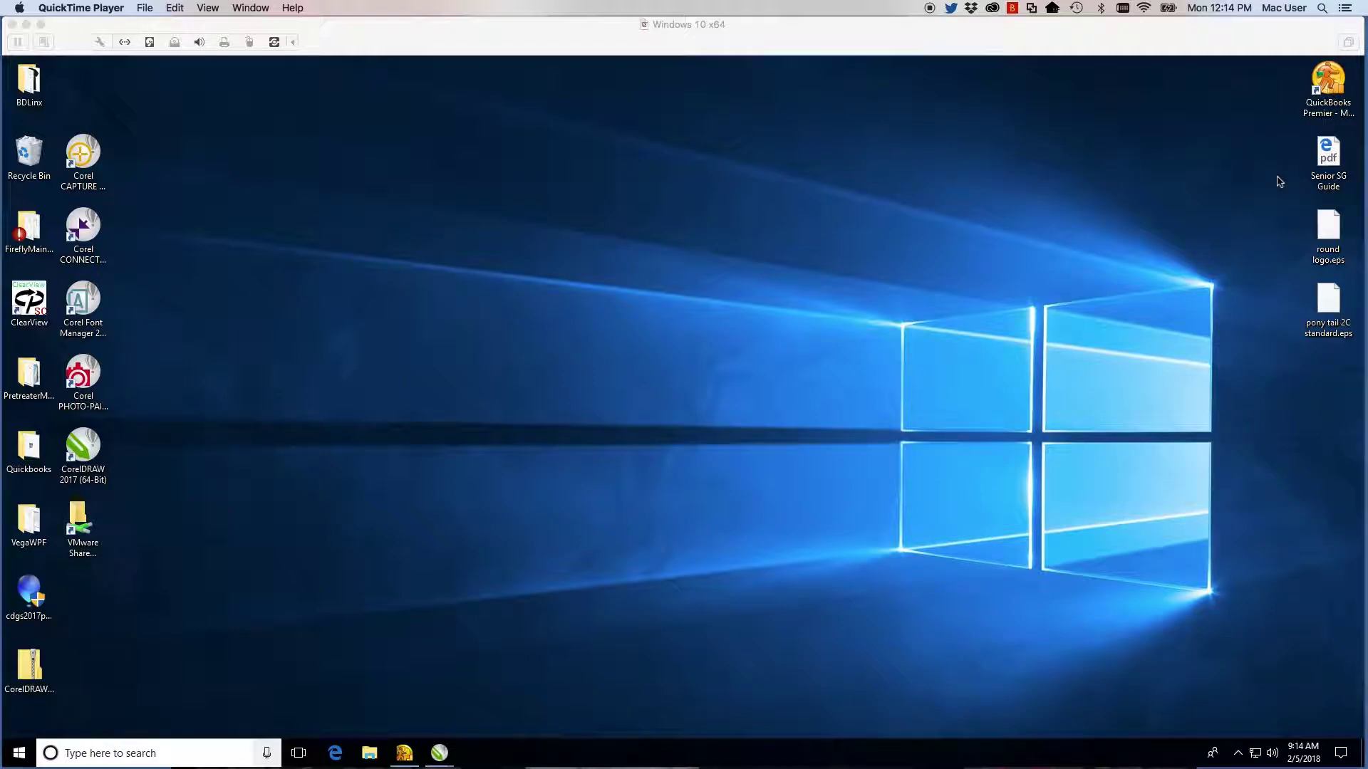
Open the Senior SG Guide PDF in CorelDRAW, importing its text as curves.
click(1327, 164)
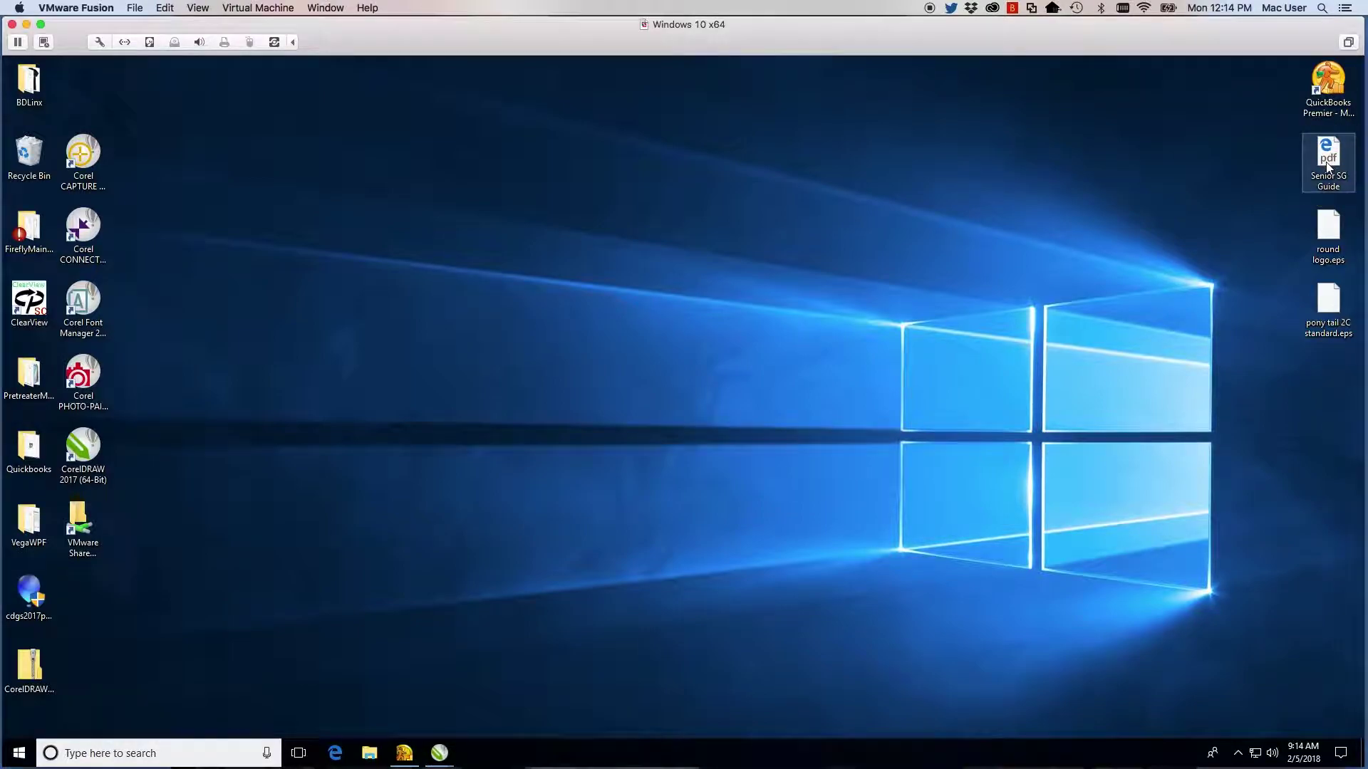
right_click(1327, 164)
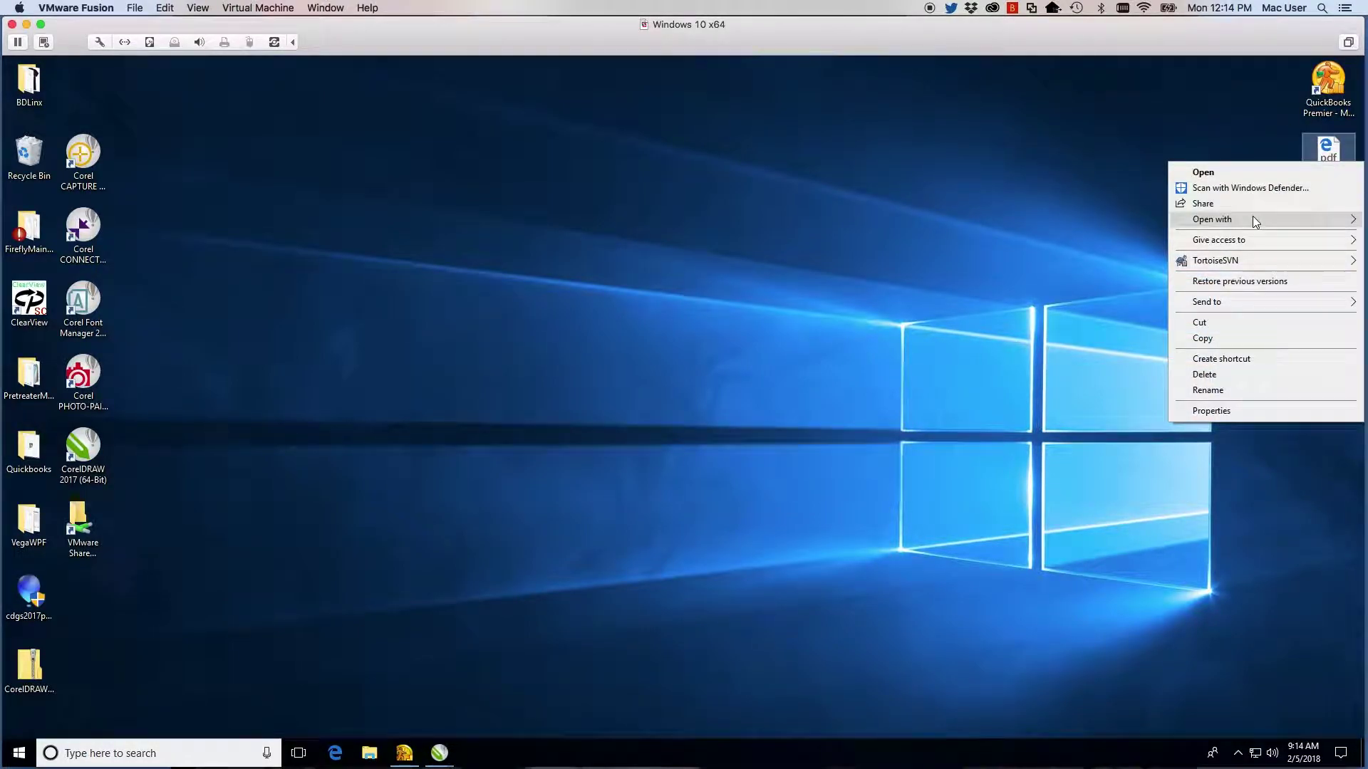
mouse_move(1256, 222)
click(1133, 221)
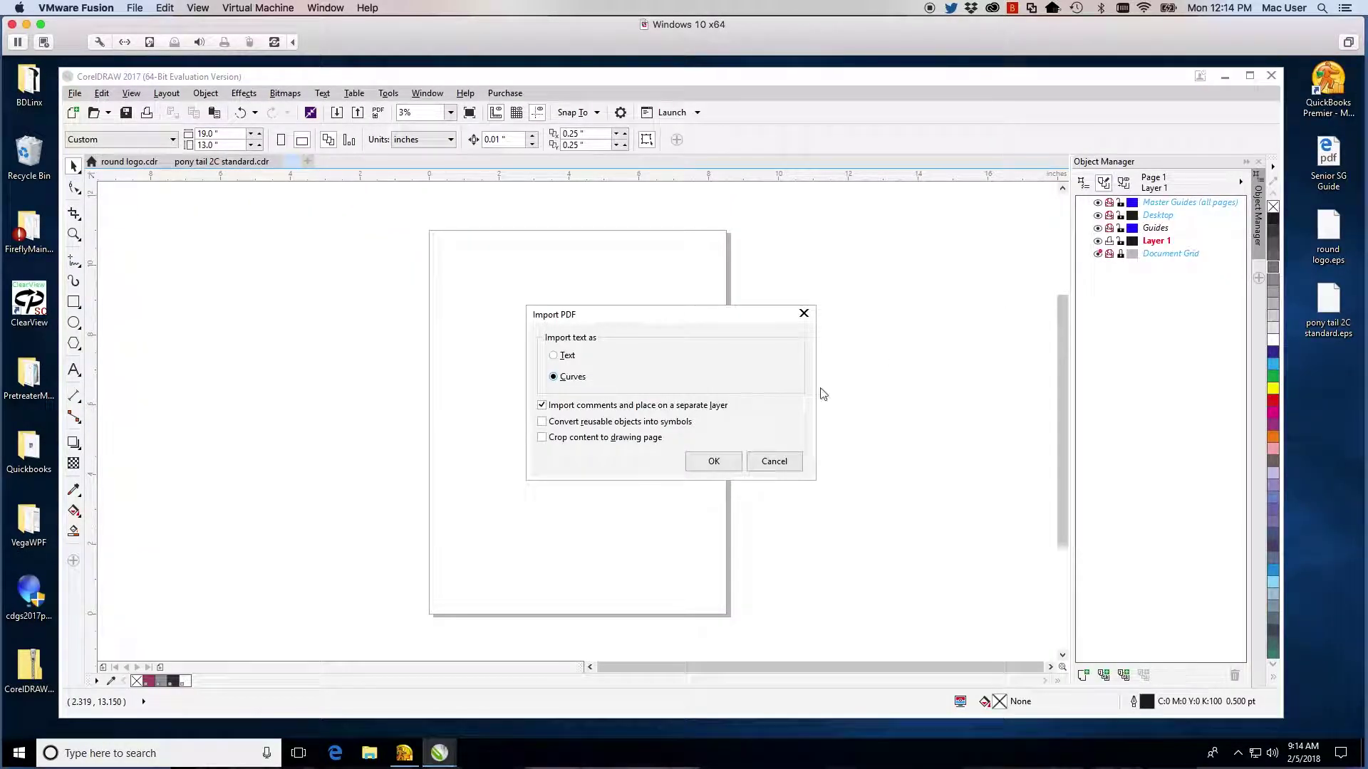
click(689, 466)
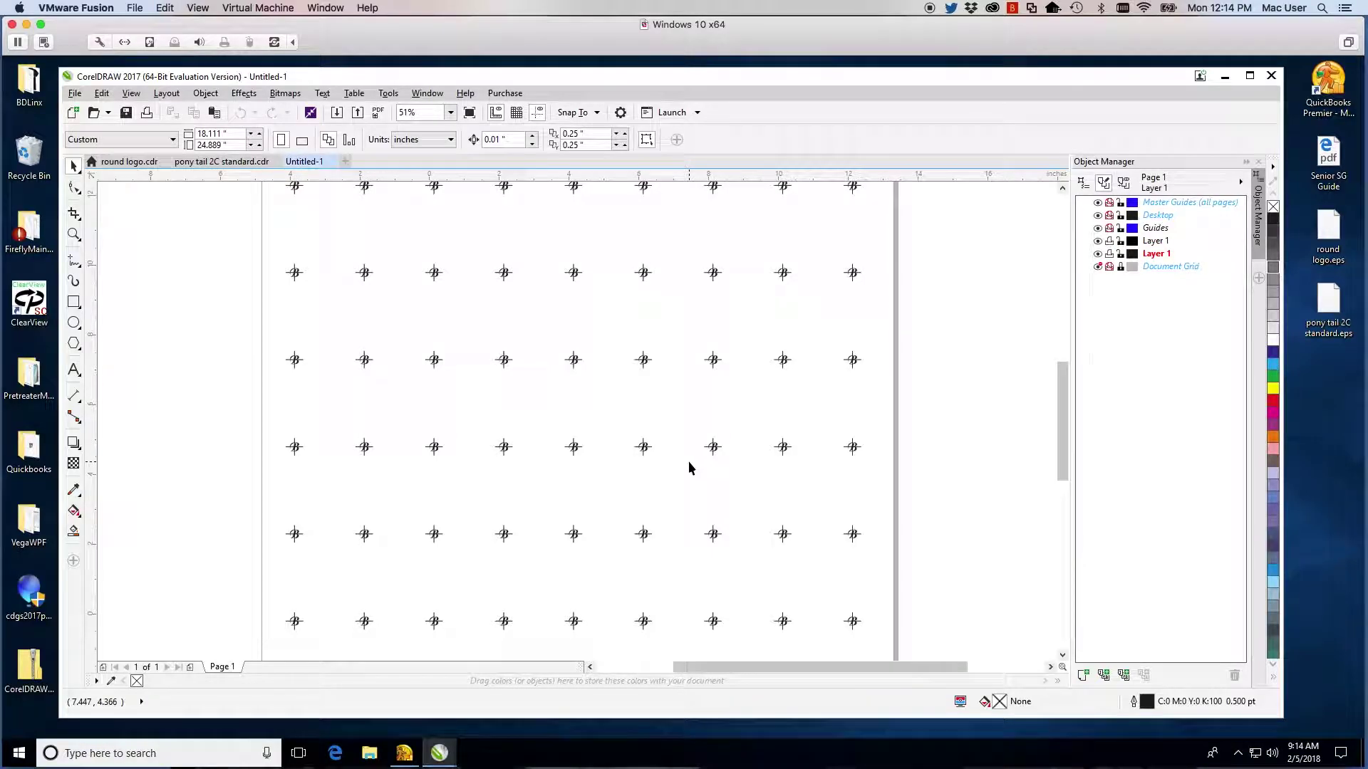
Set the page size to 13 x 19 inches, then select all the crosshair marks.
scroll(689, 468, up, 1)
scroll(689, 468, down, 5)
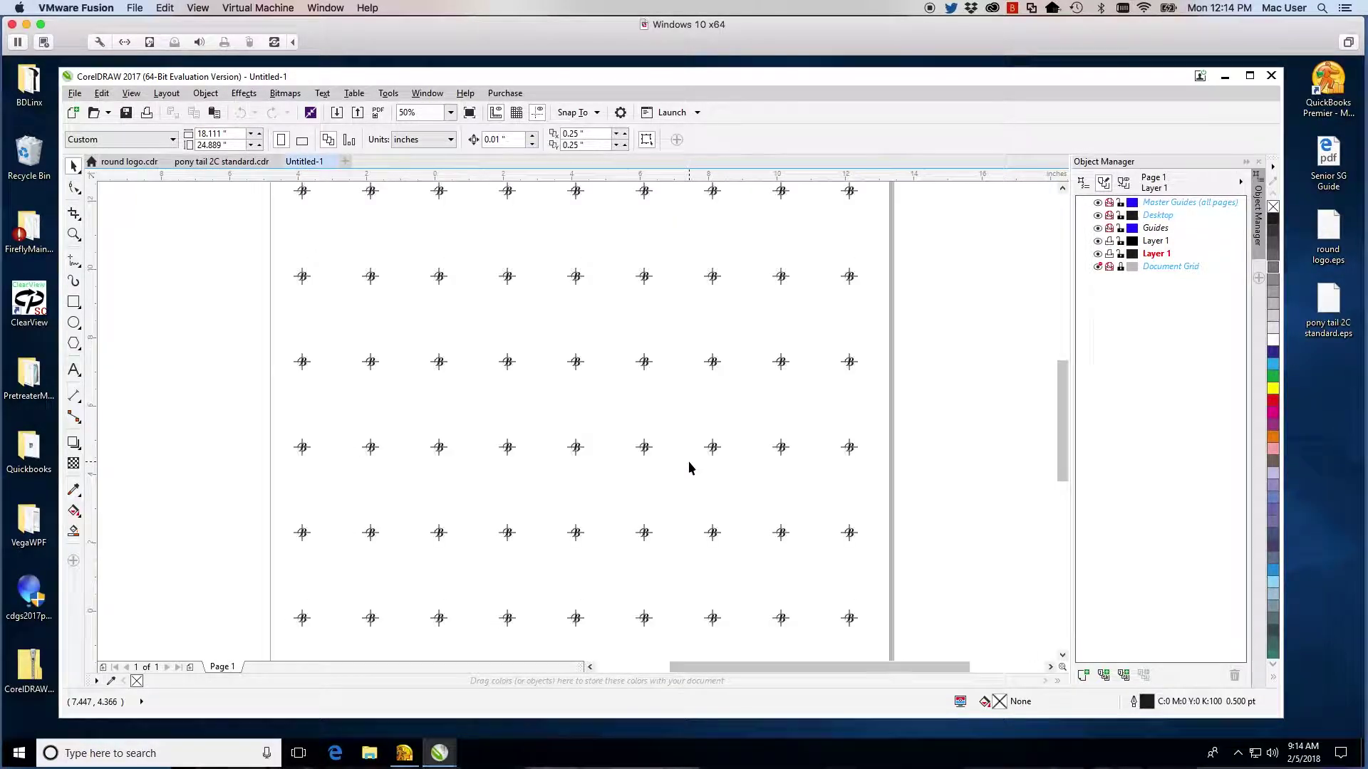
scroll(688, 460, up, 1)
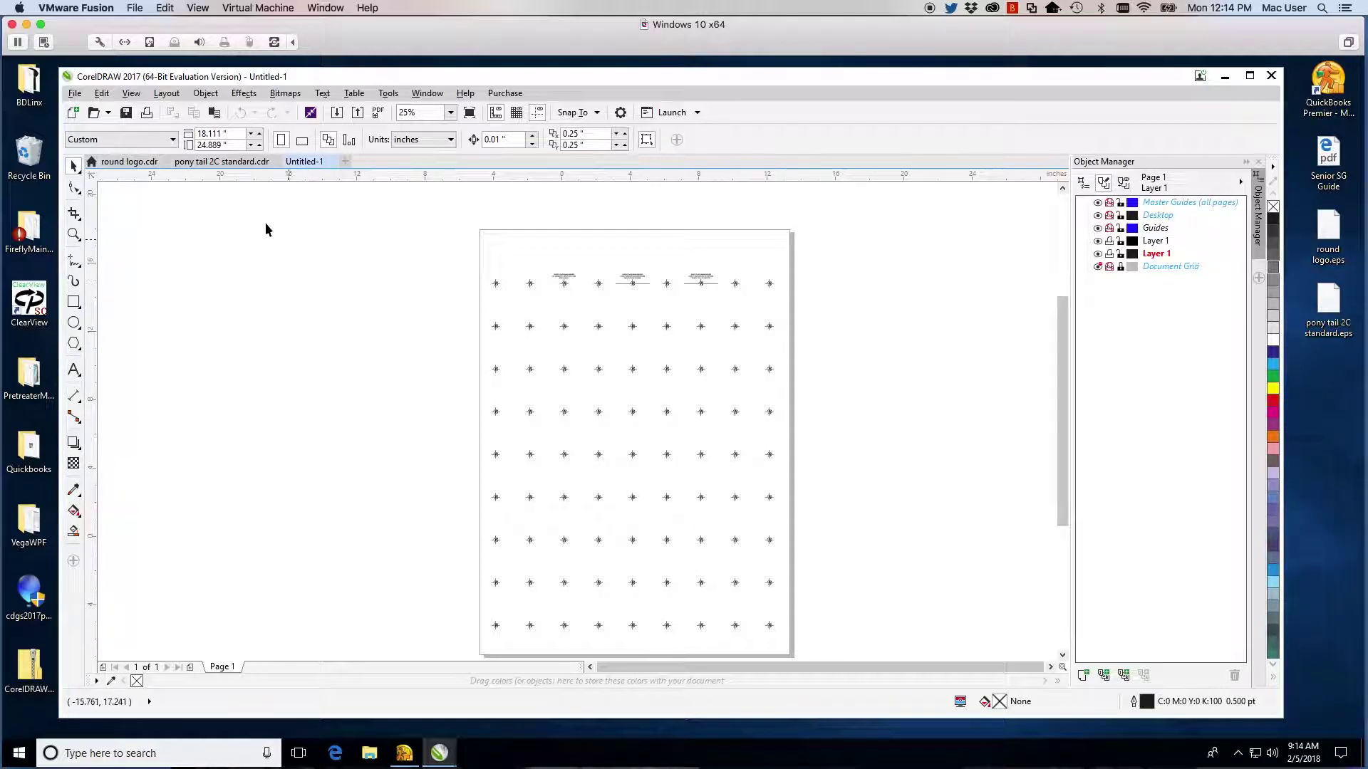
double_click(220, 134)
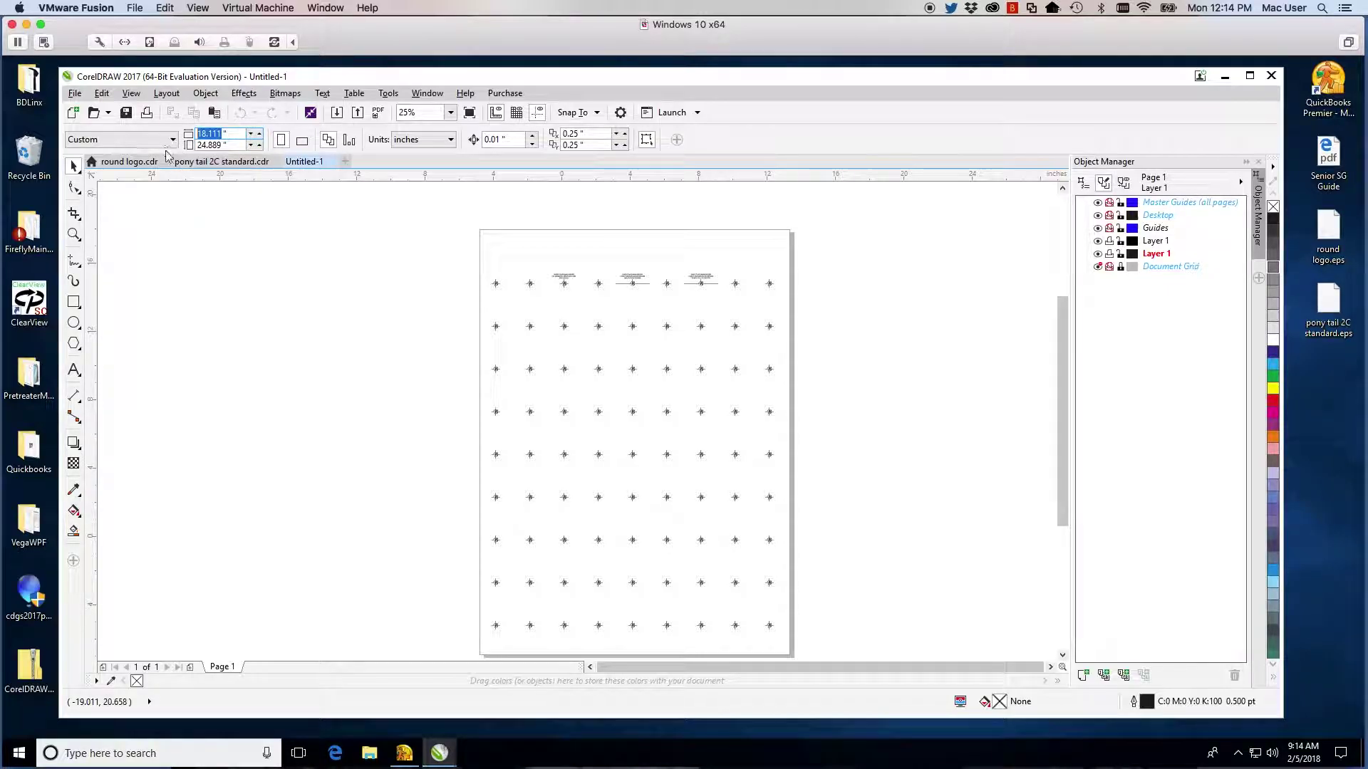
text(13)
key(Tab)
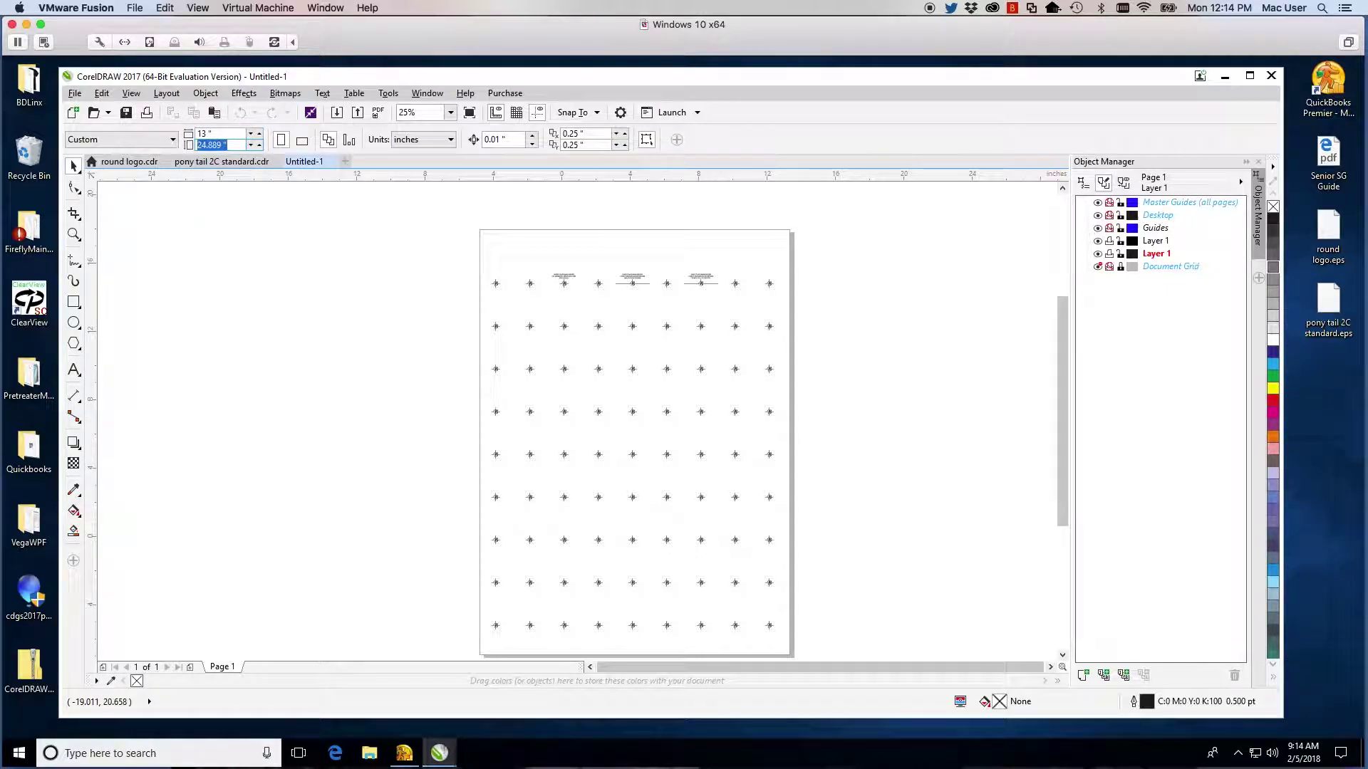
text(1)
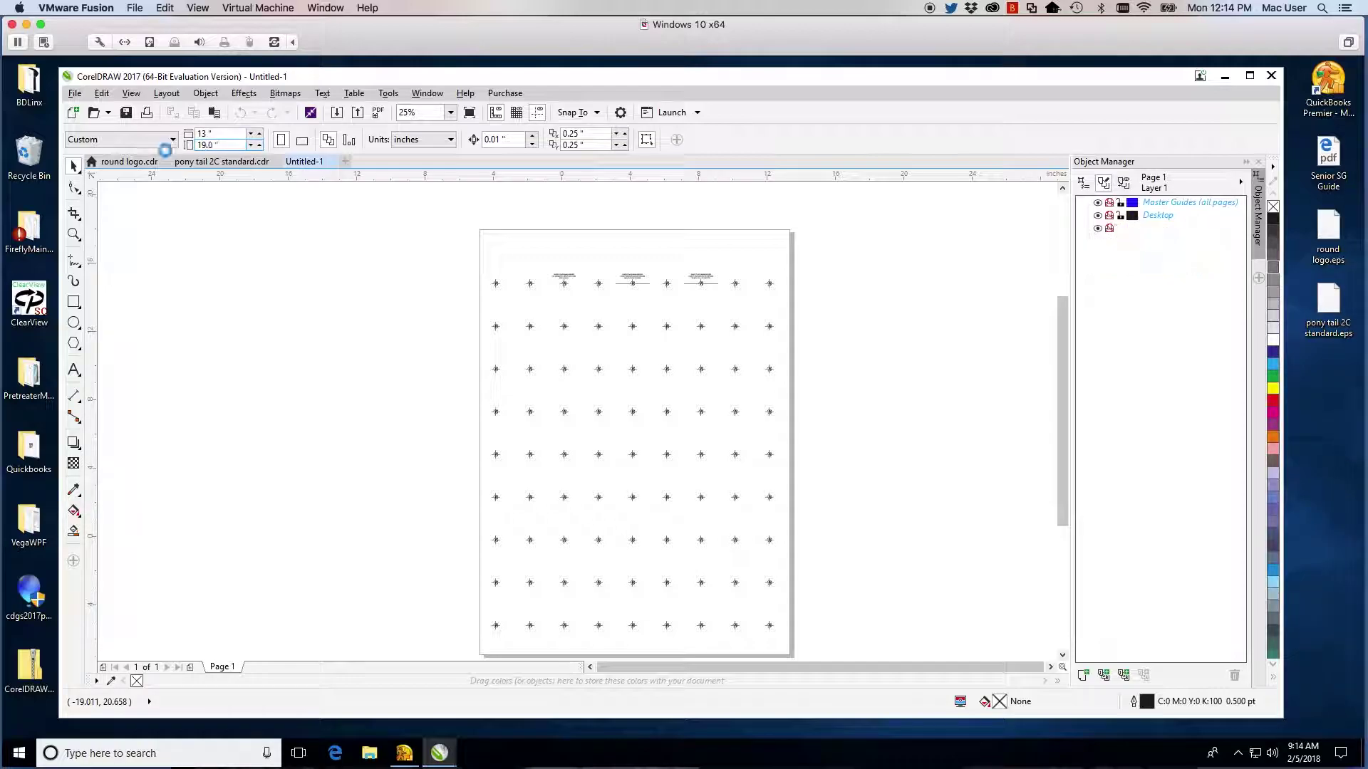
text(9.0)
key(Return)
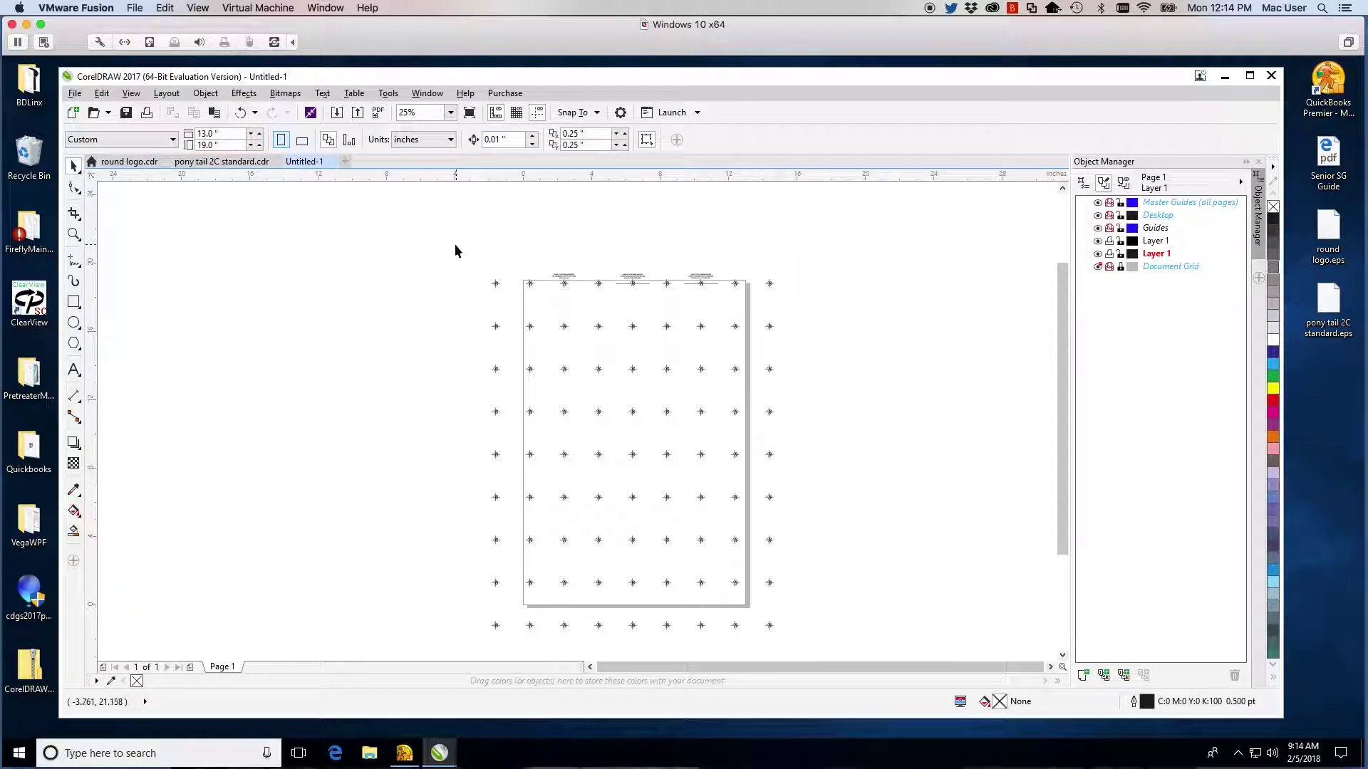
drag(455, 245, 795, 641)
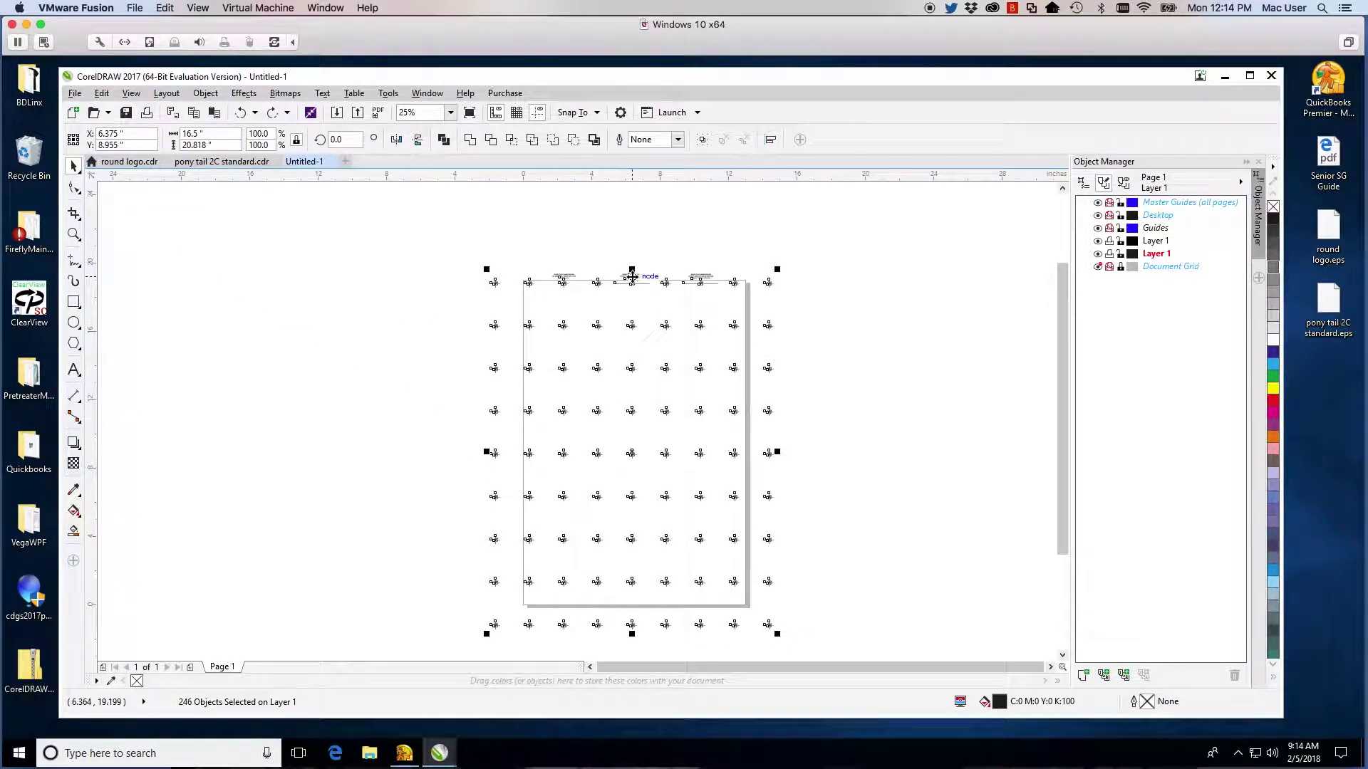
Snap the mark grid to the page and delete the column of marks left of it.
drag(632, 276, 635, 294)
drag(431, 257, 513, 600)
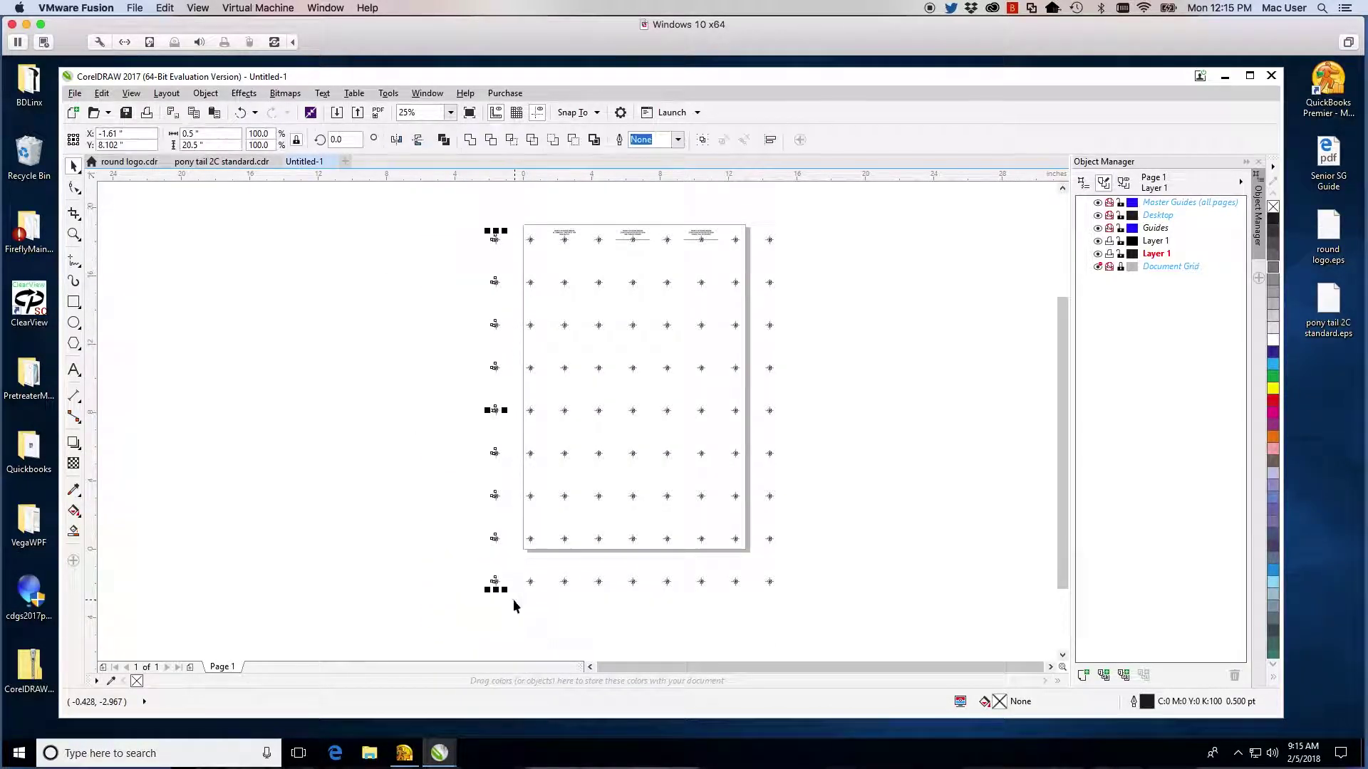
click(102, 94)
click(124, 242)
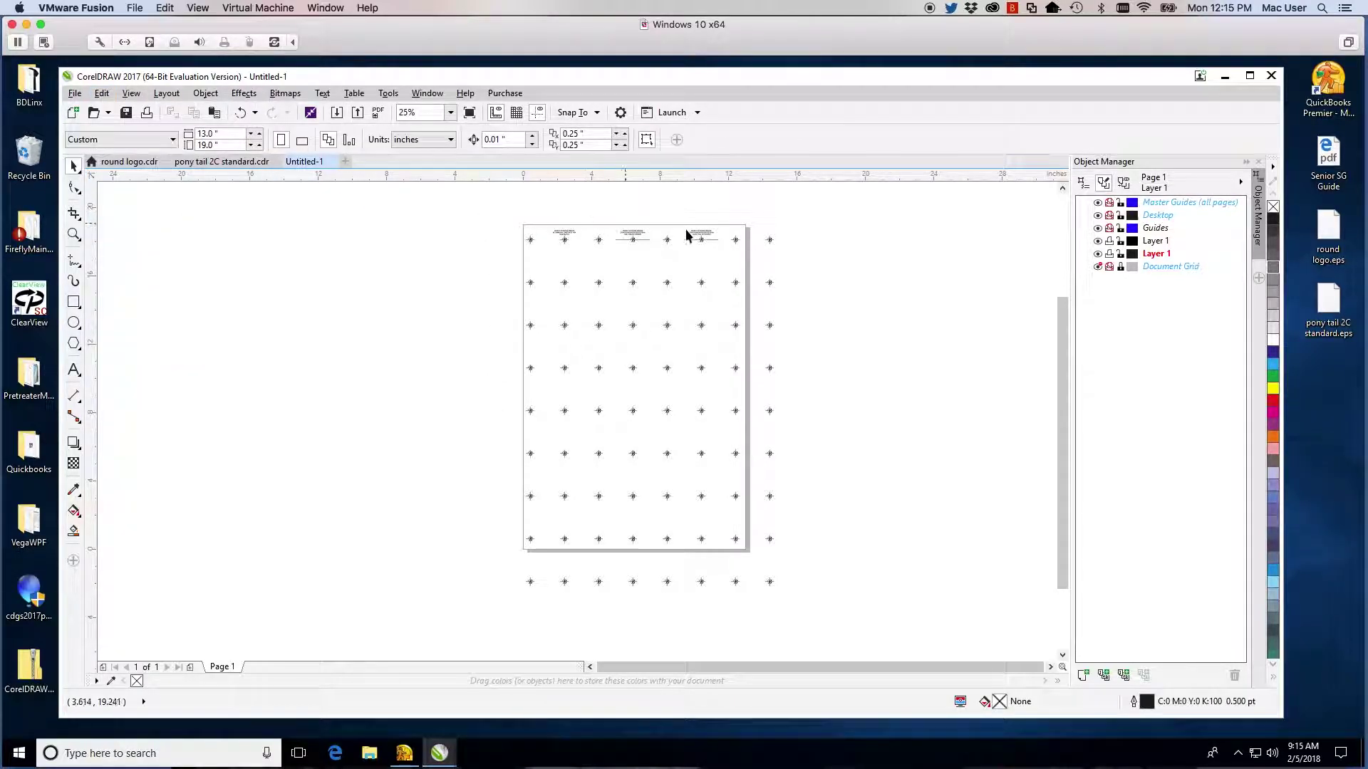
Delete the column of marks right of the page and the row below it.
drag(753, 559, 748, 603)
click(102, 94)
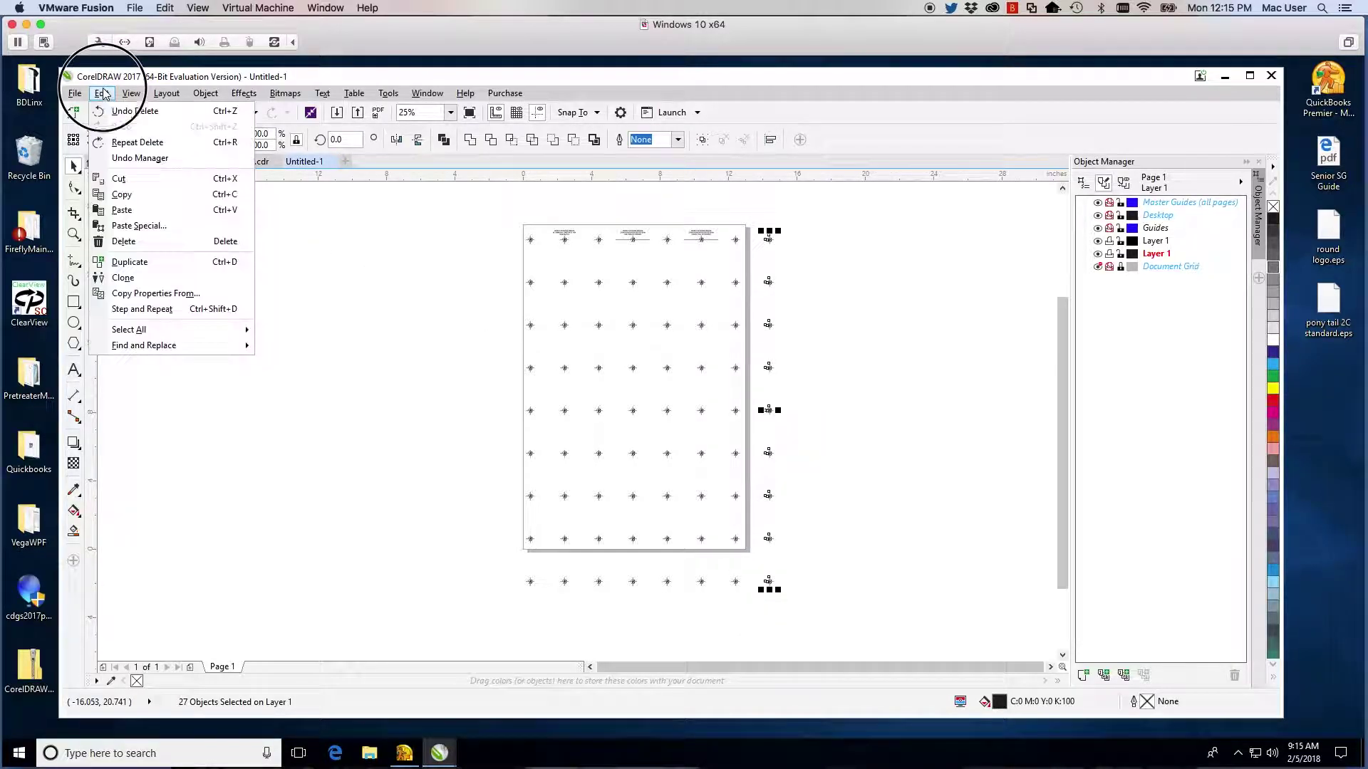
click(124, 242)
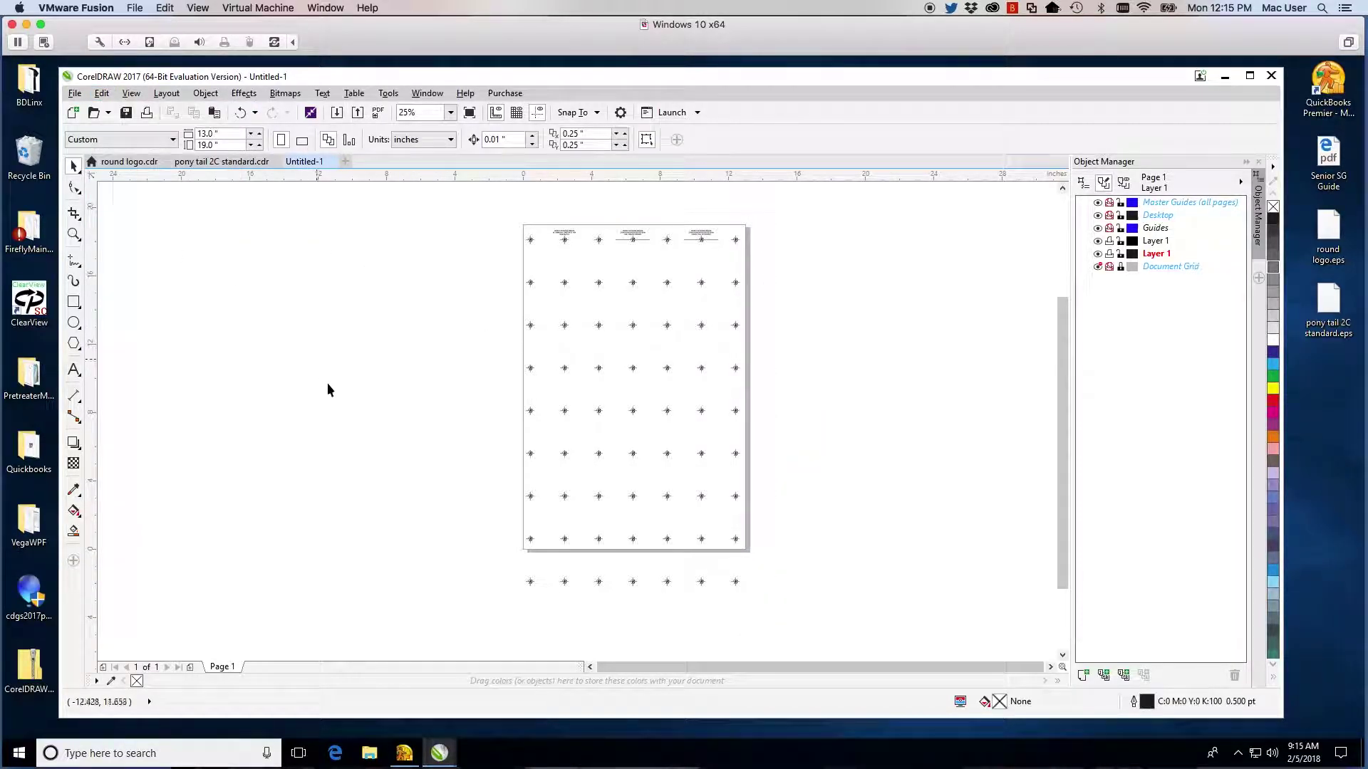
drag(504, 607, 758, 565)
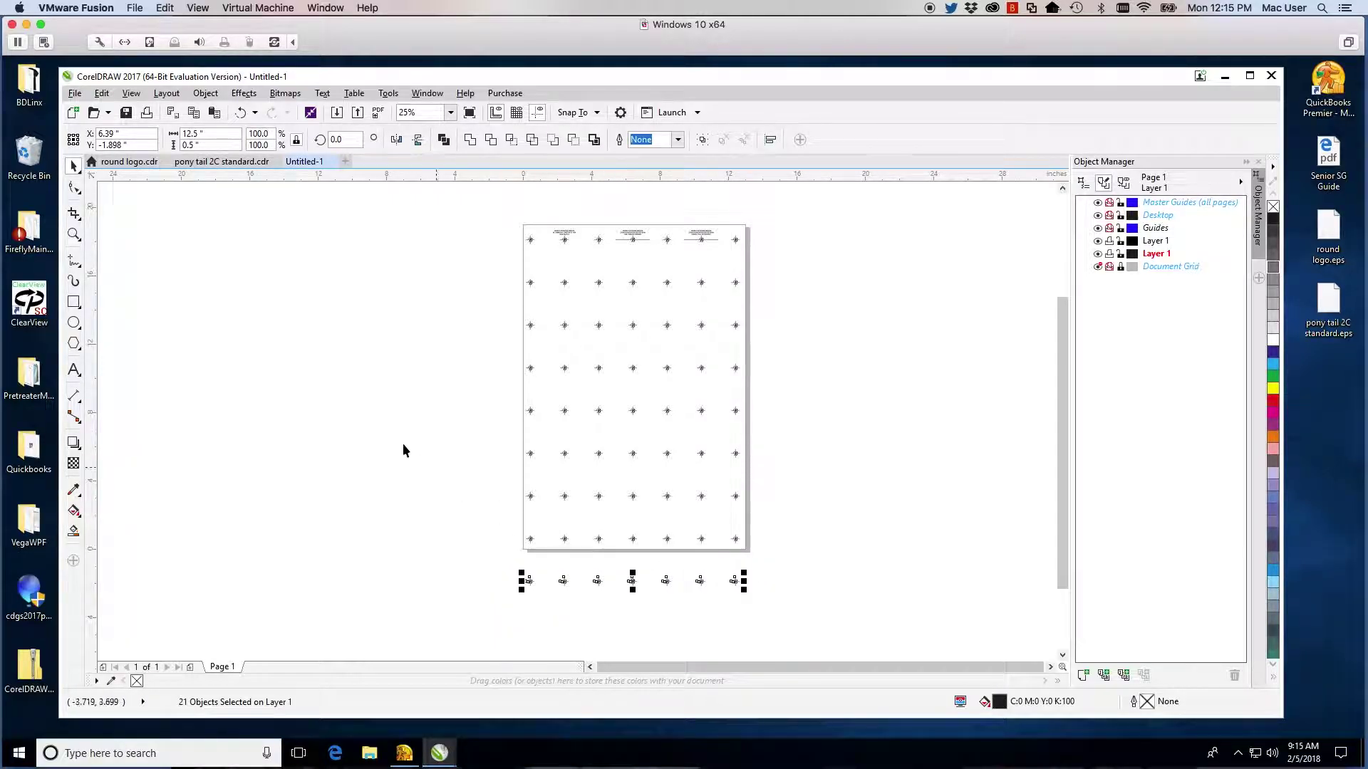
click(102, 94)
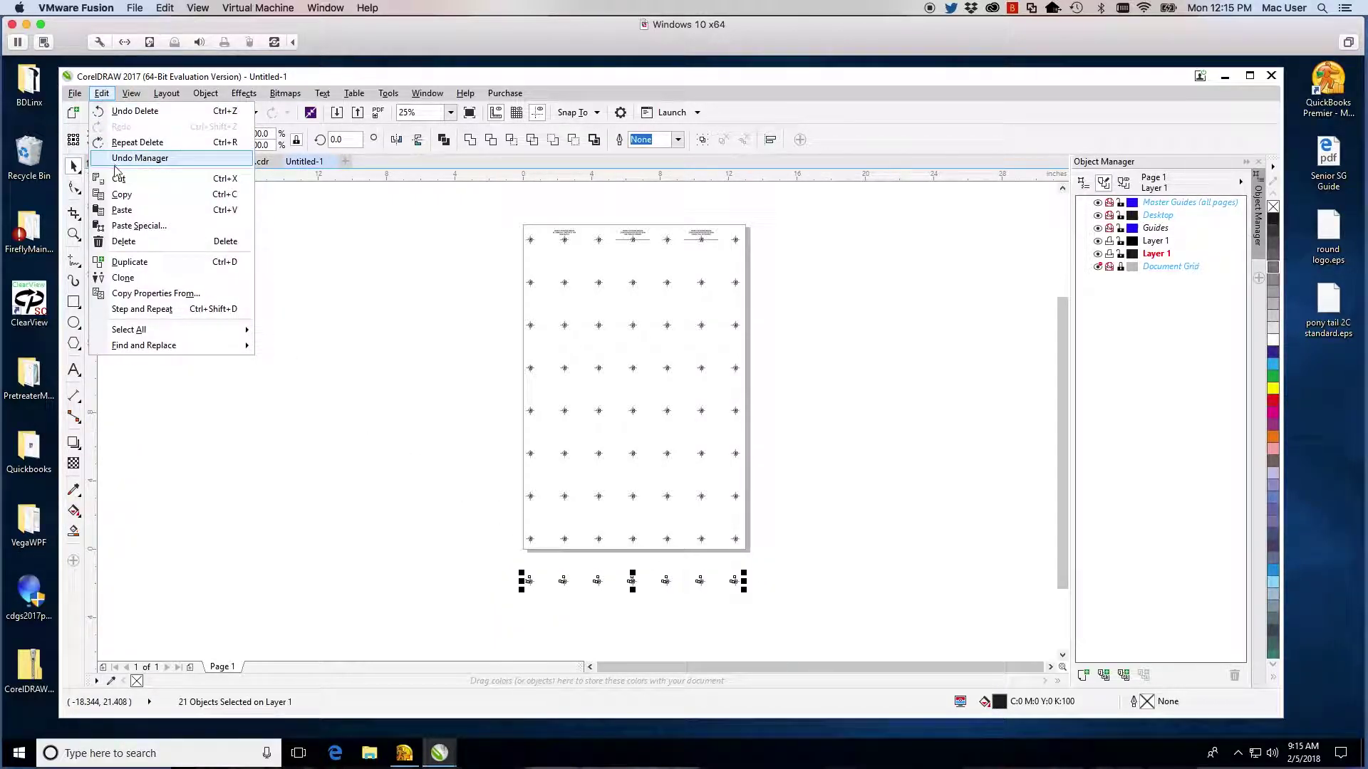
click(109, 243)
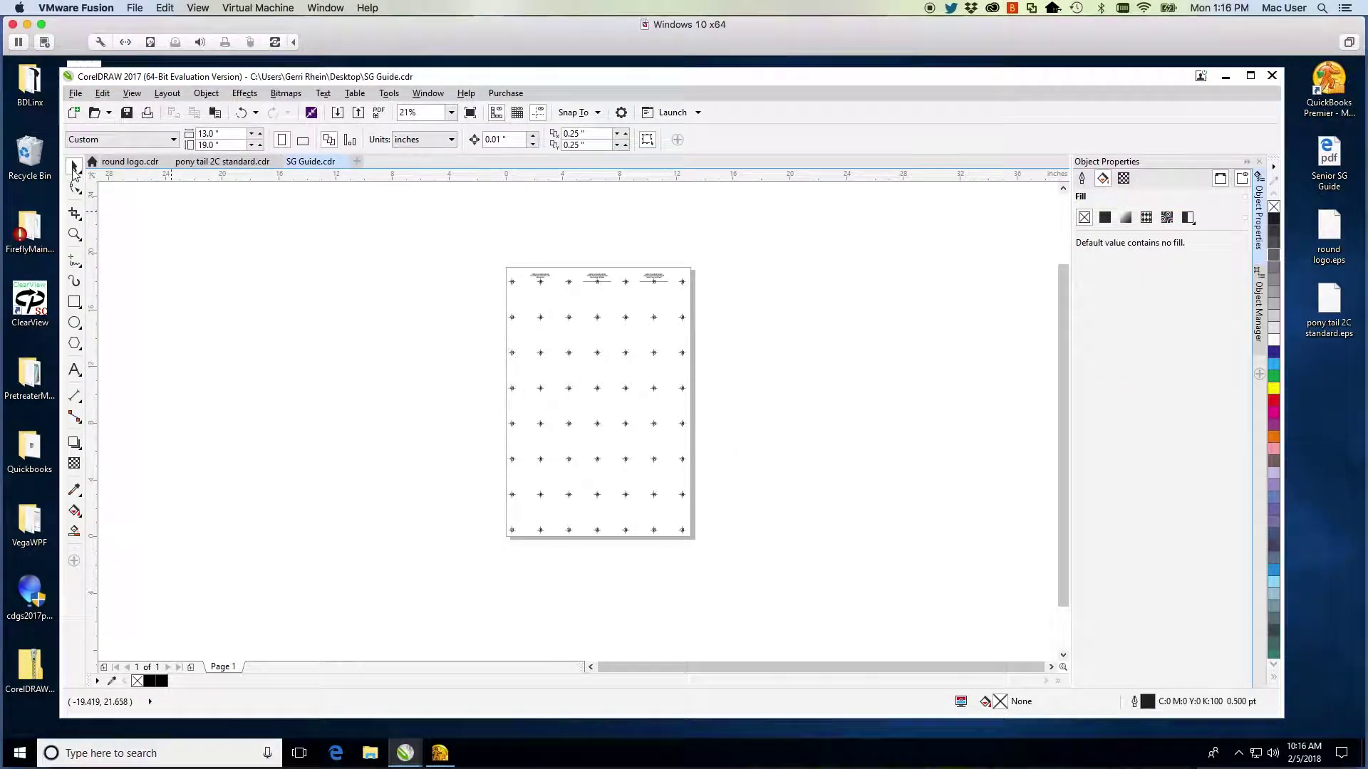
Preview the printed SG Guide marks page from the Composite print settings.
click(83, 95)
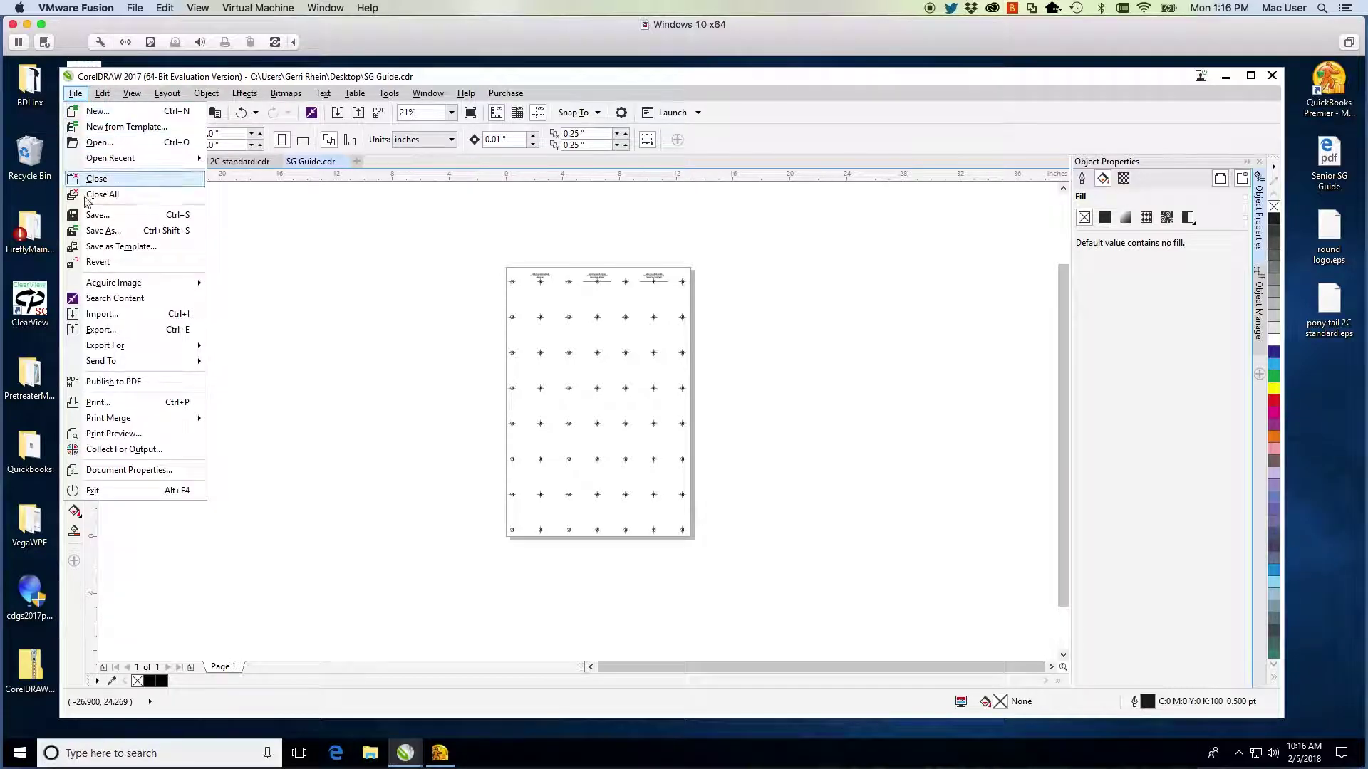
click(118, 403)
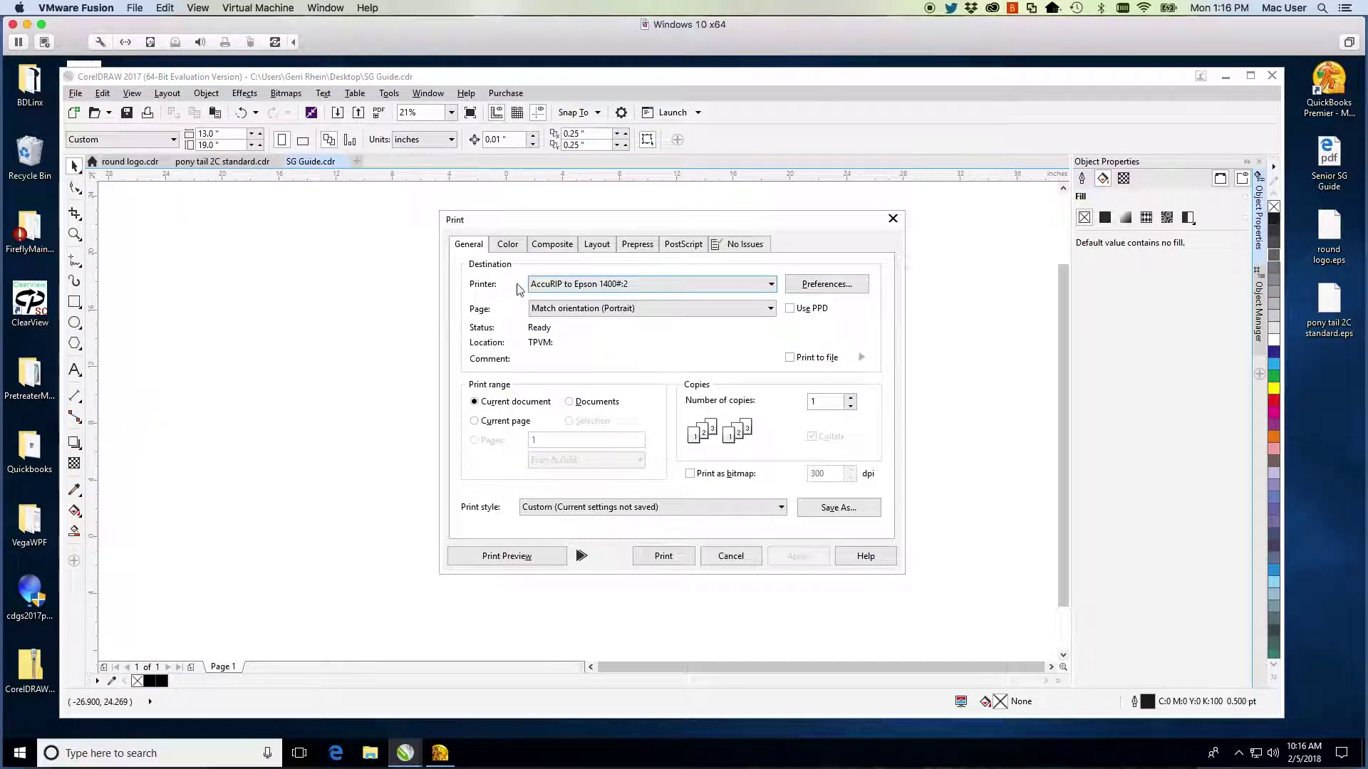
click(555, 244)
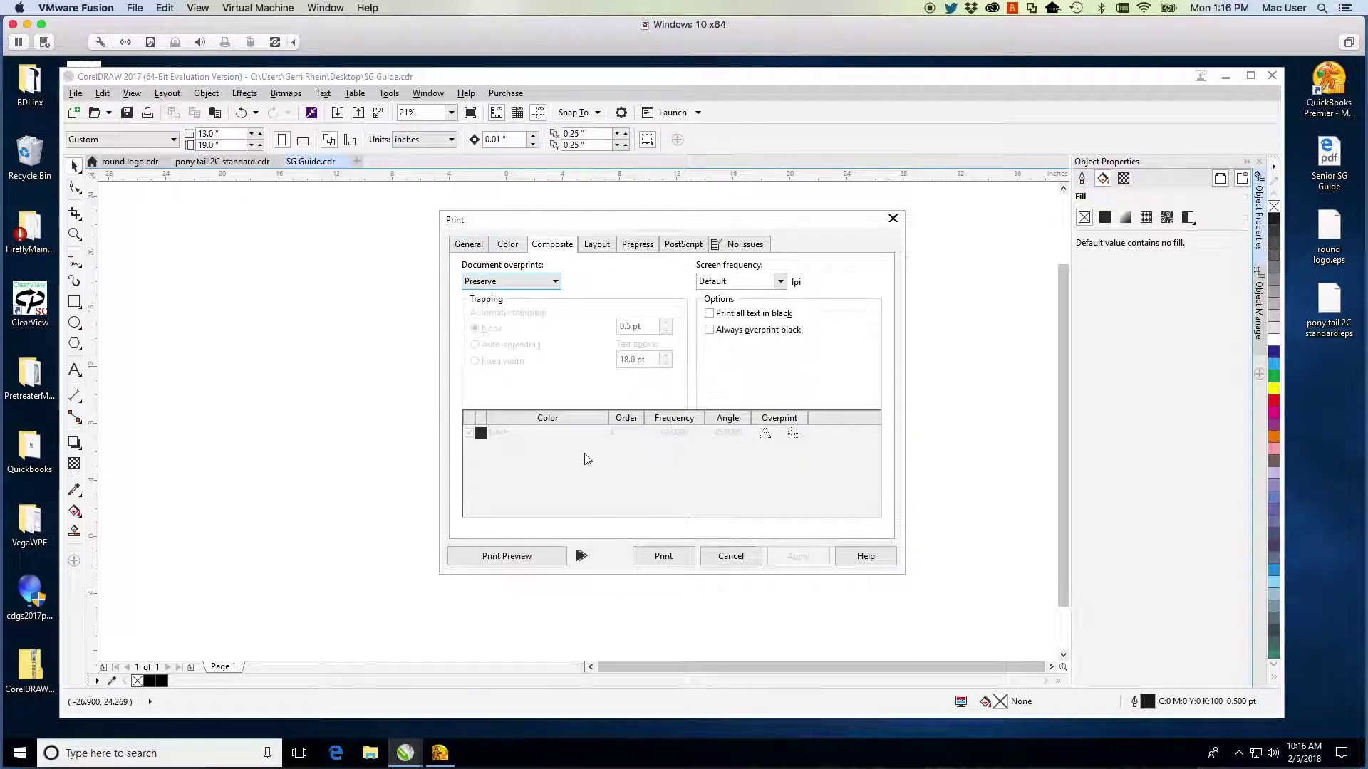
click(531, 557)
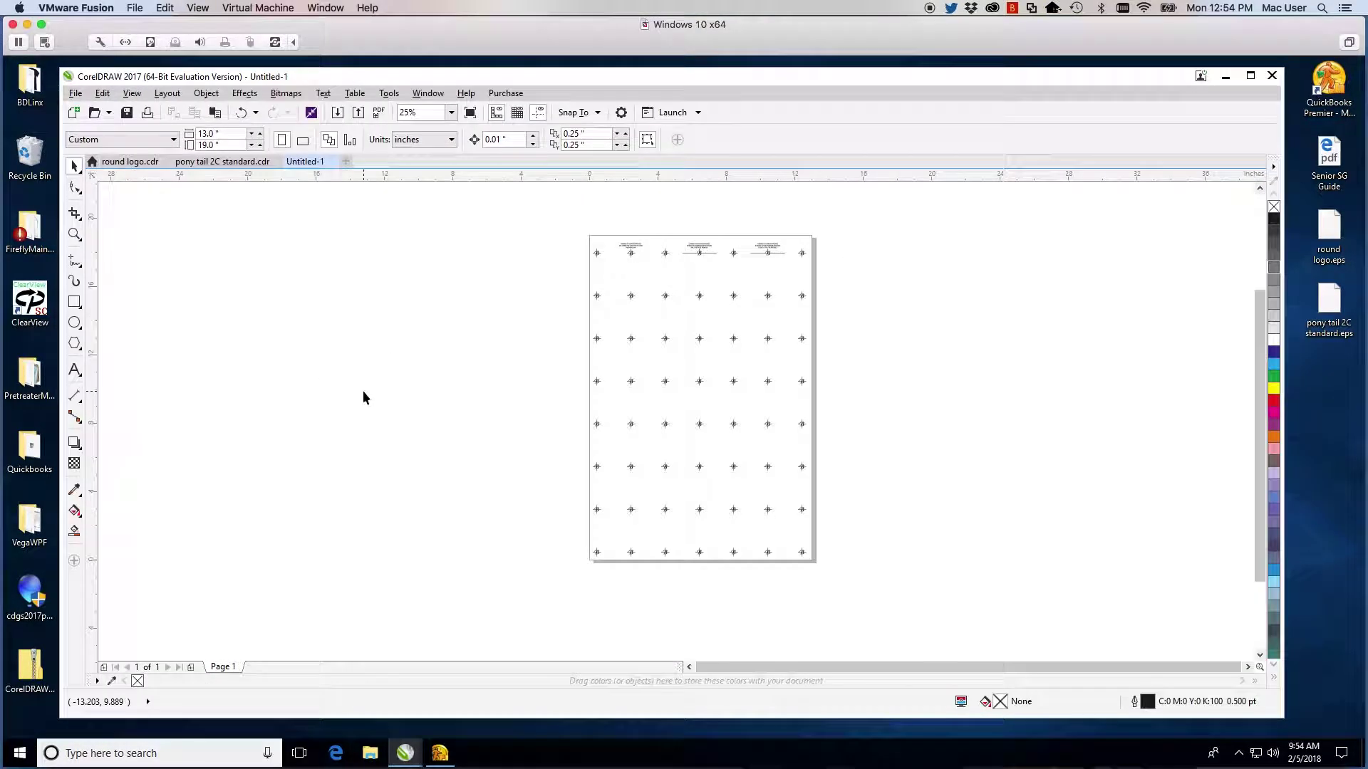
Fill all 171 marks with Registration Color in Object Properties, then deselect them.
drag(552, 218, 845, 593)
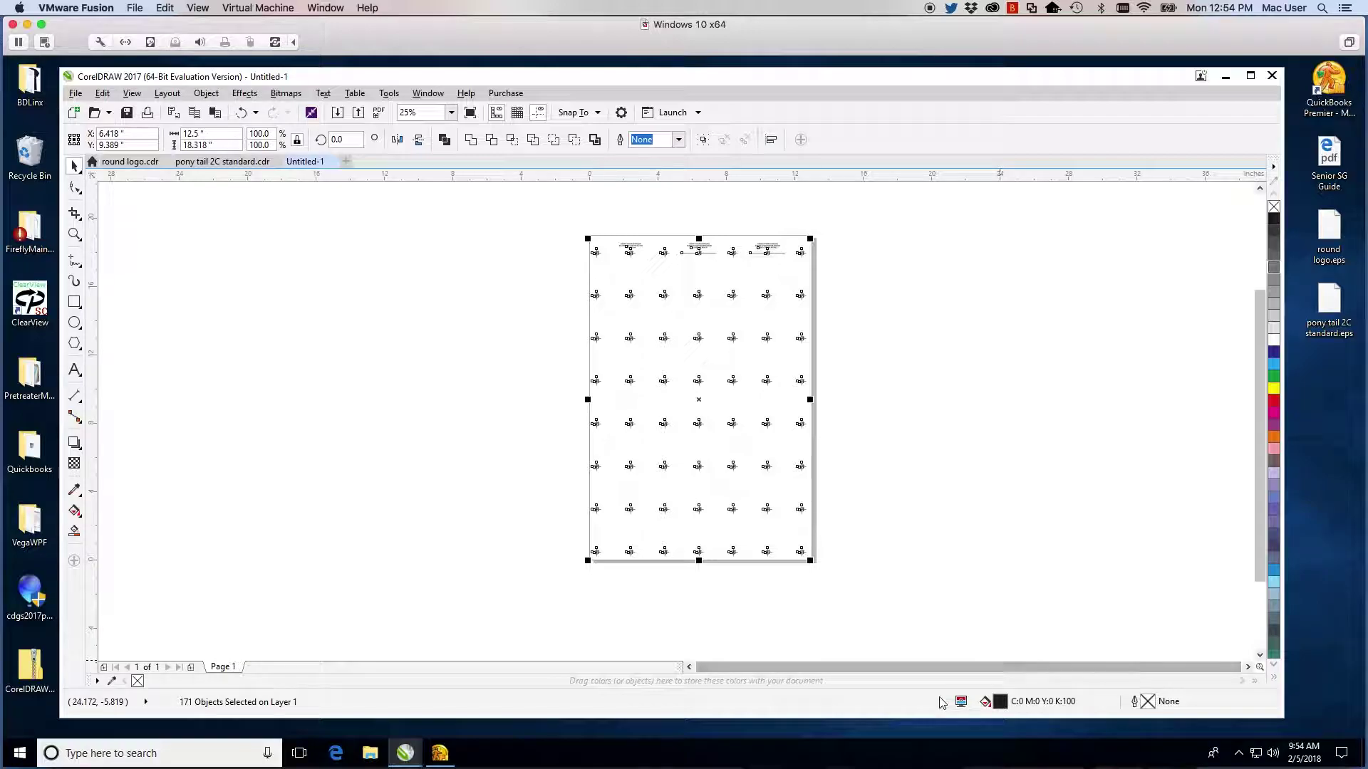
click(201, 95)
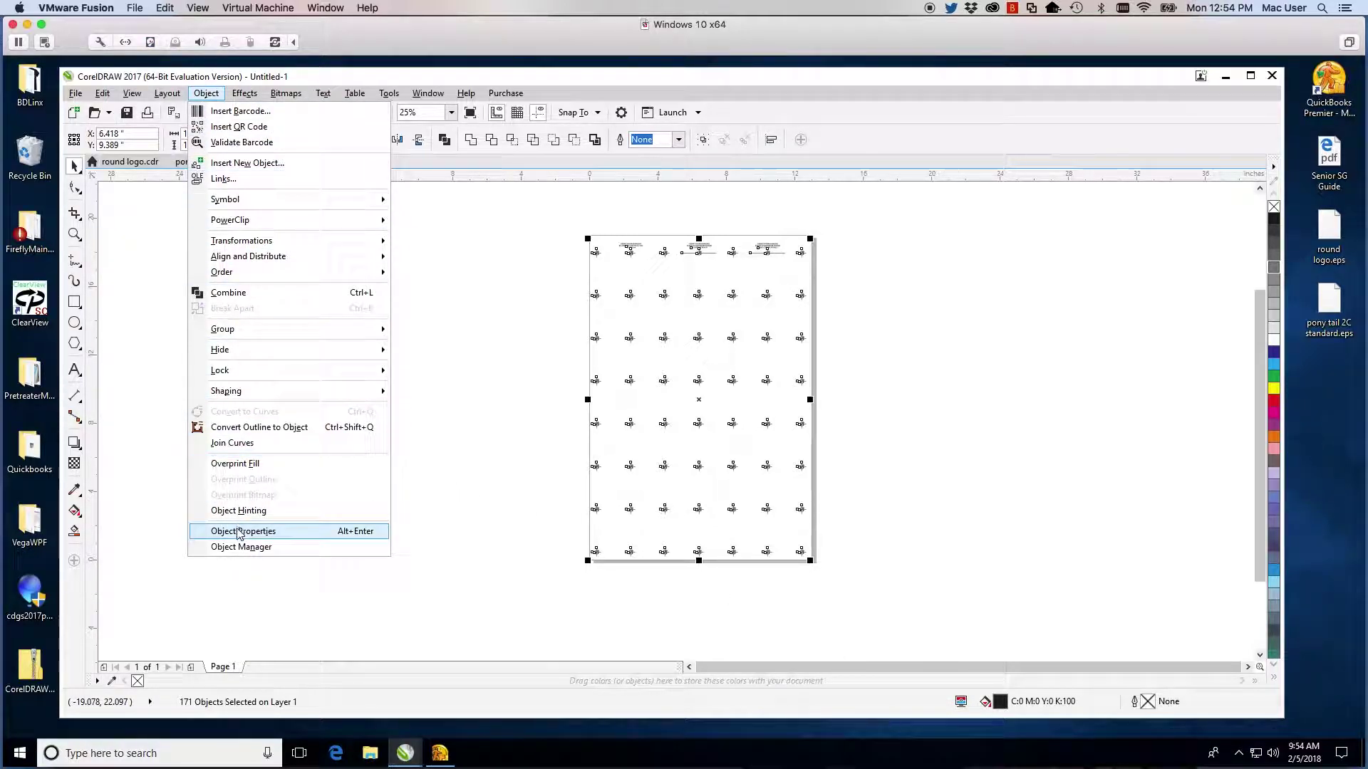
click(239, 532)
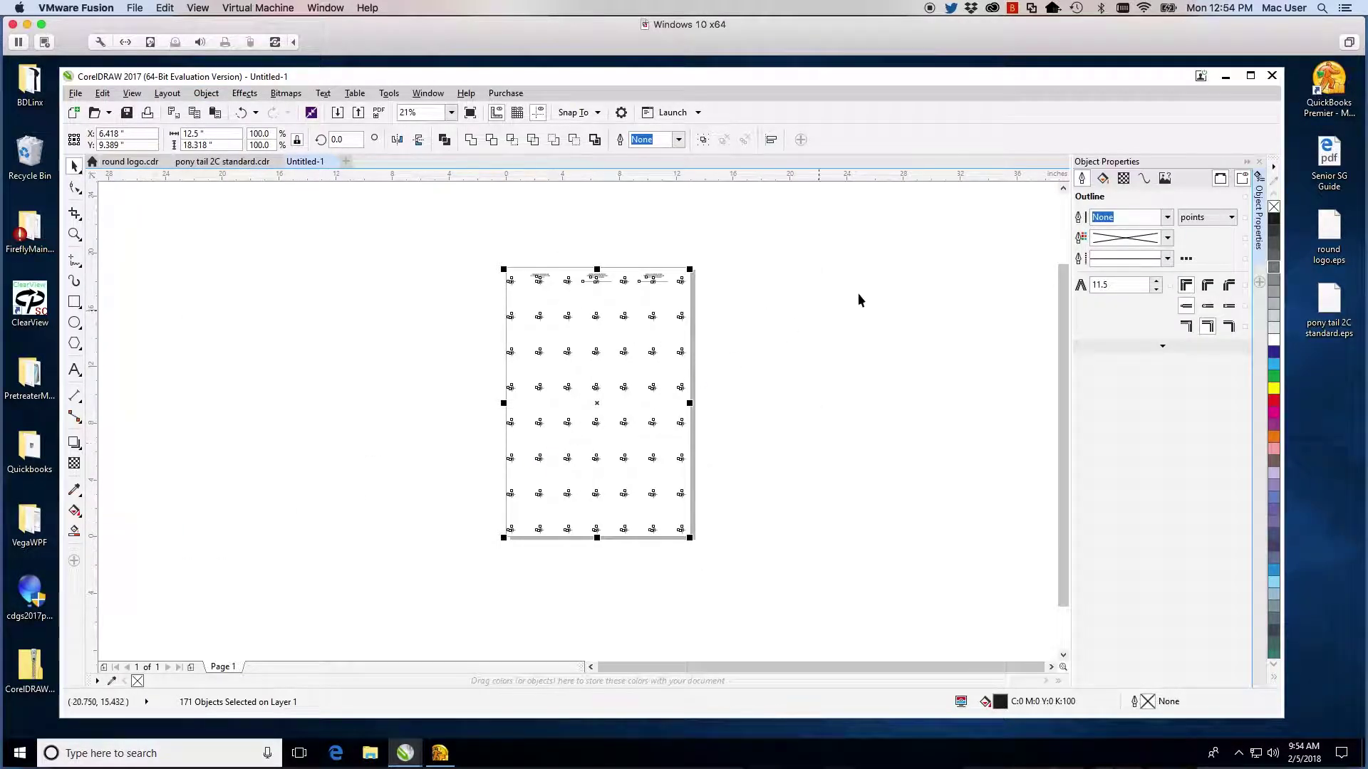
click(1104, 179)
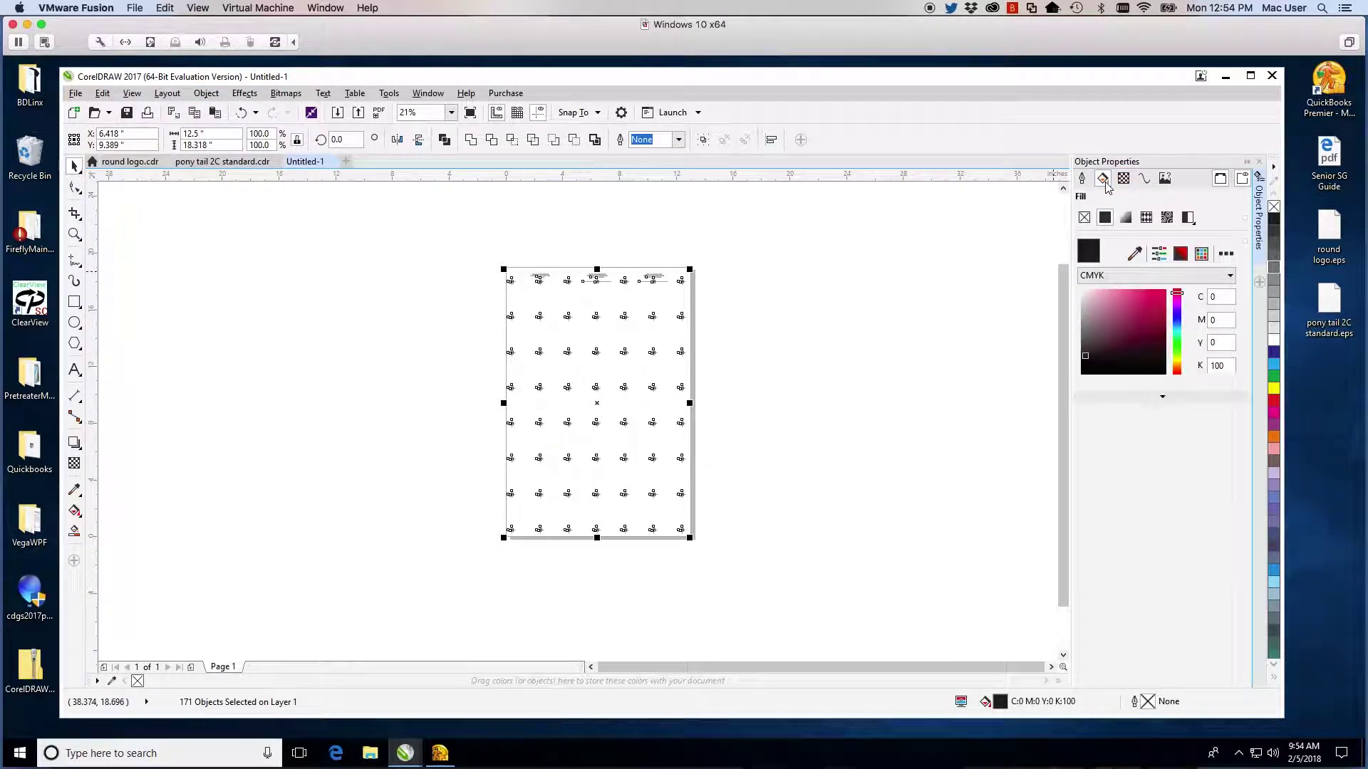
click(1229, 282)
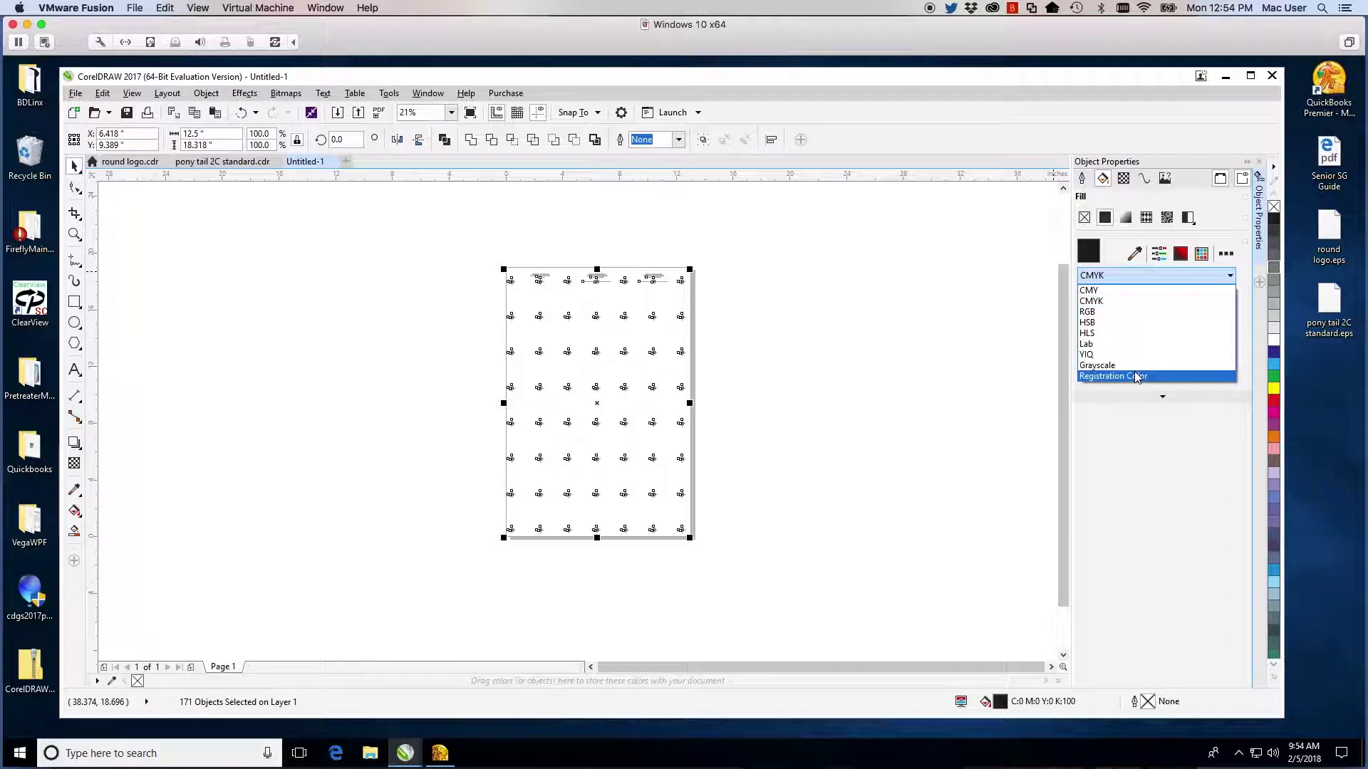
click(1135, 372)
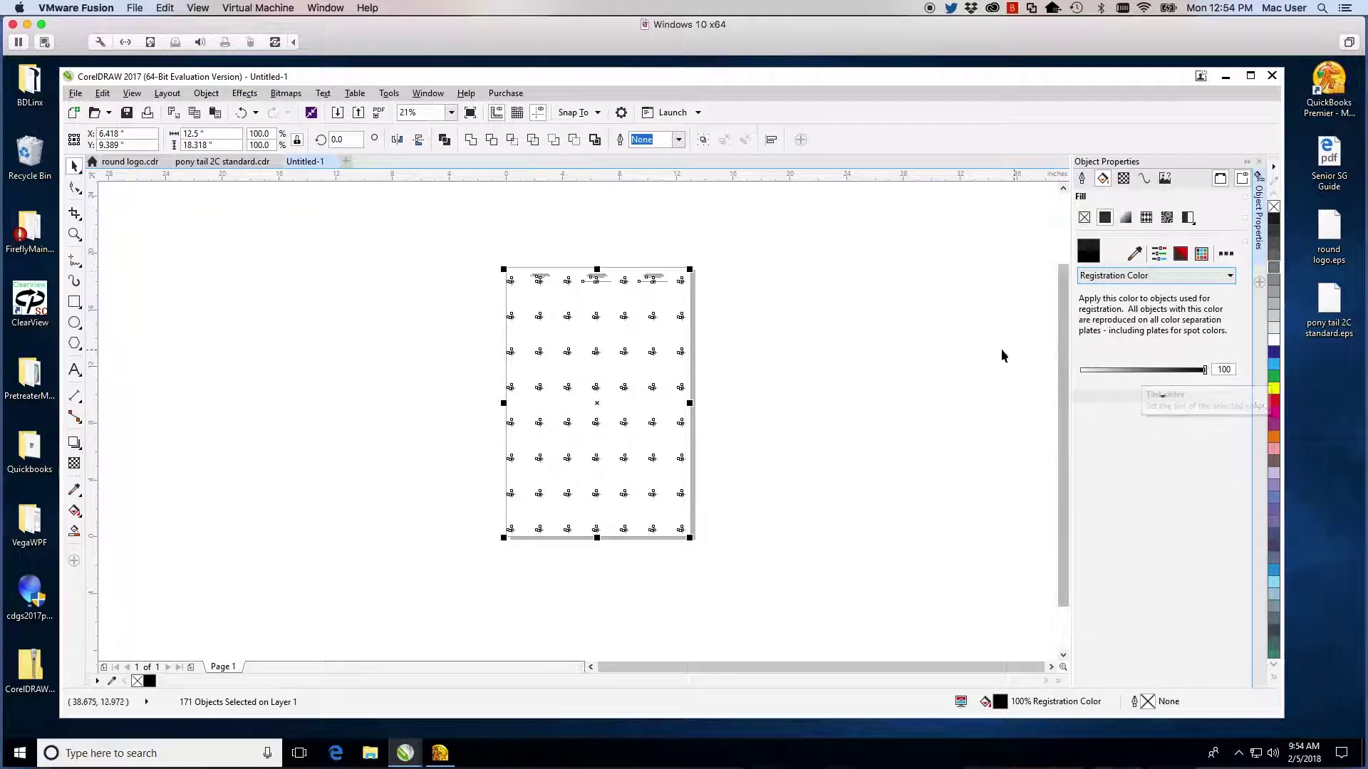
click(944, 346)
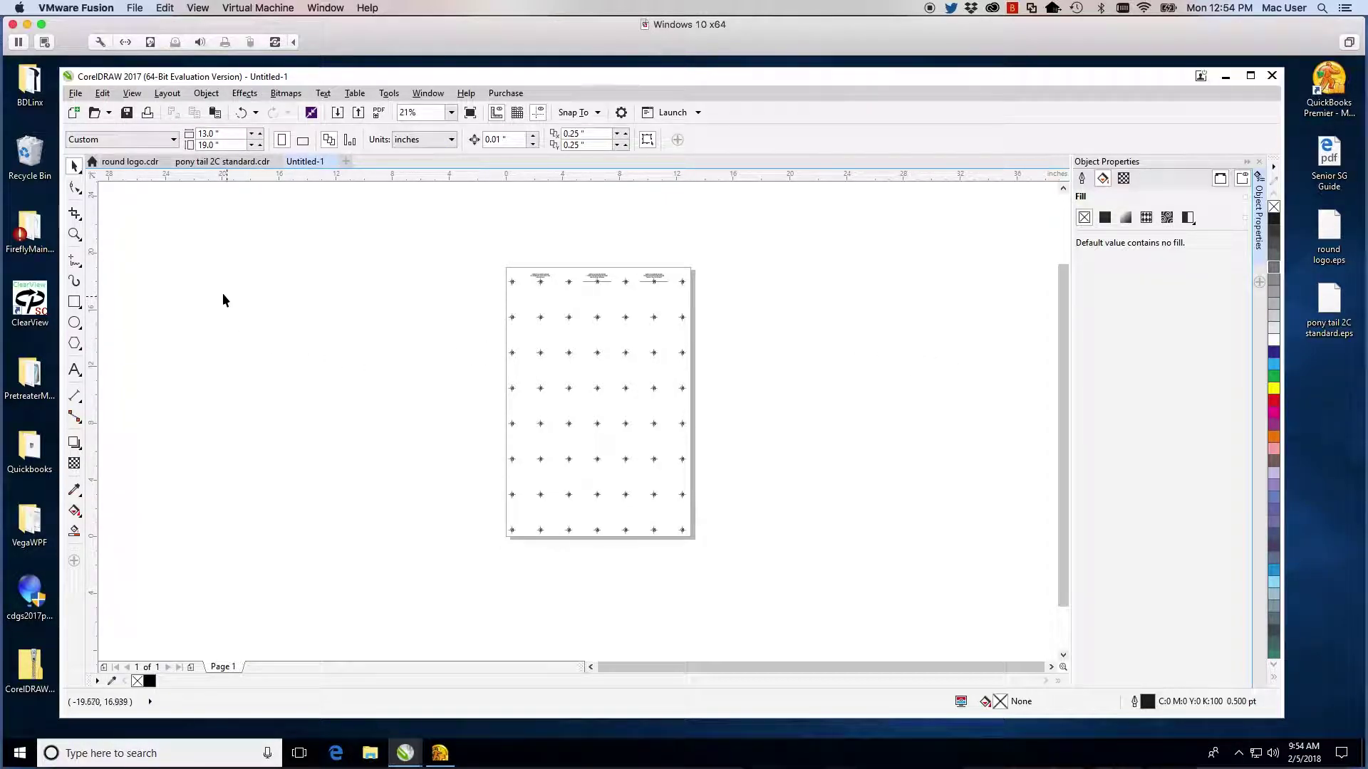
Save the drawing to the Desktop as SG Guide.cdr.
click(75, 93)
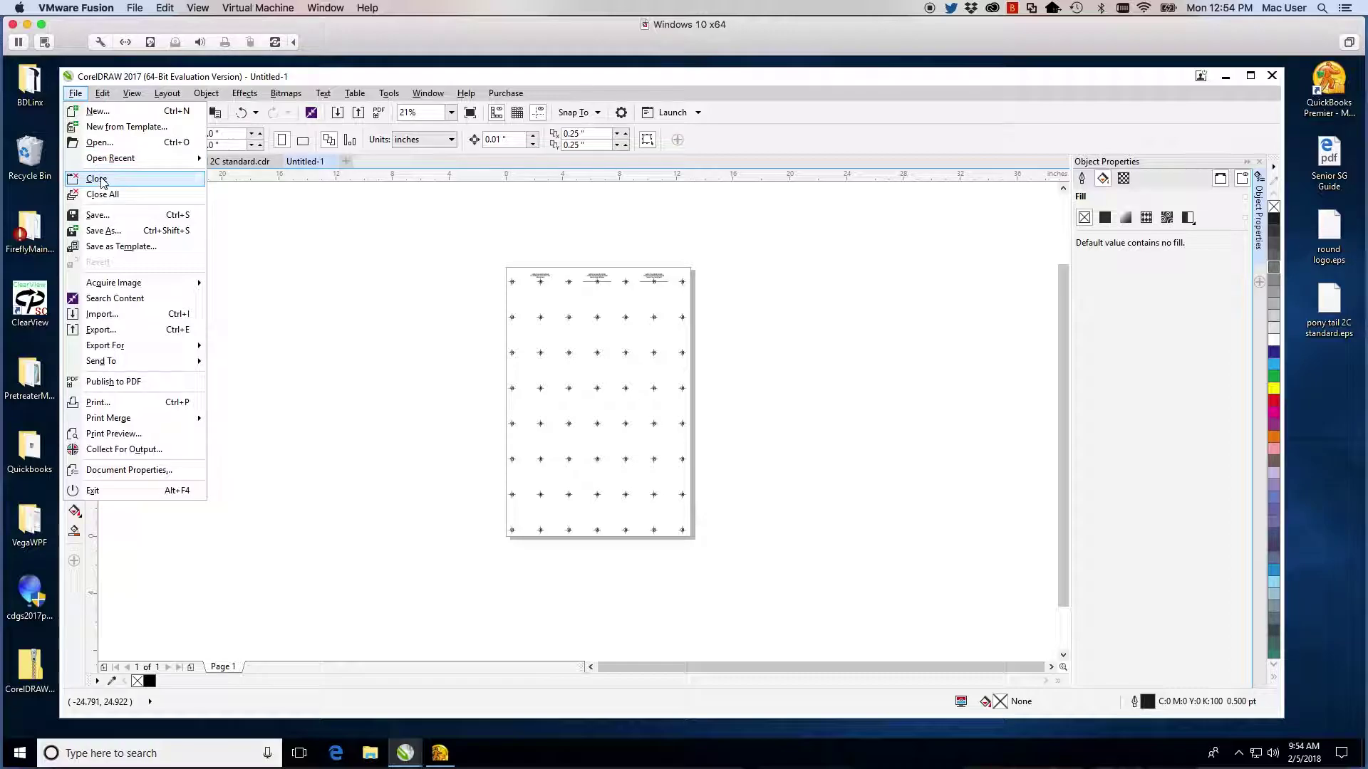
click(114, 230)
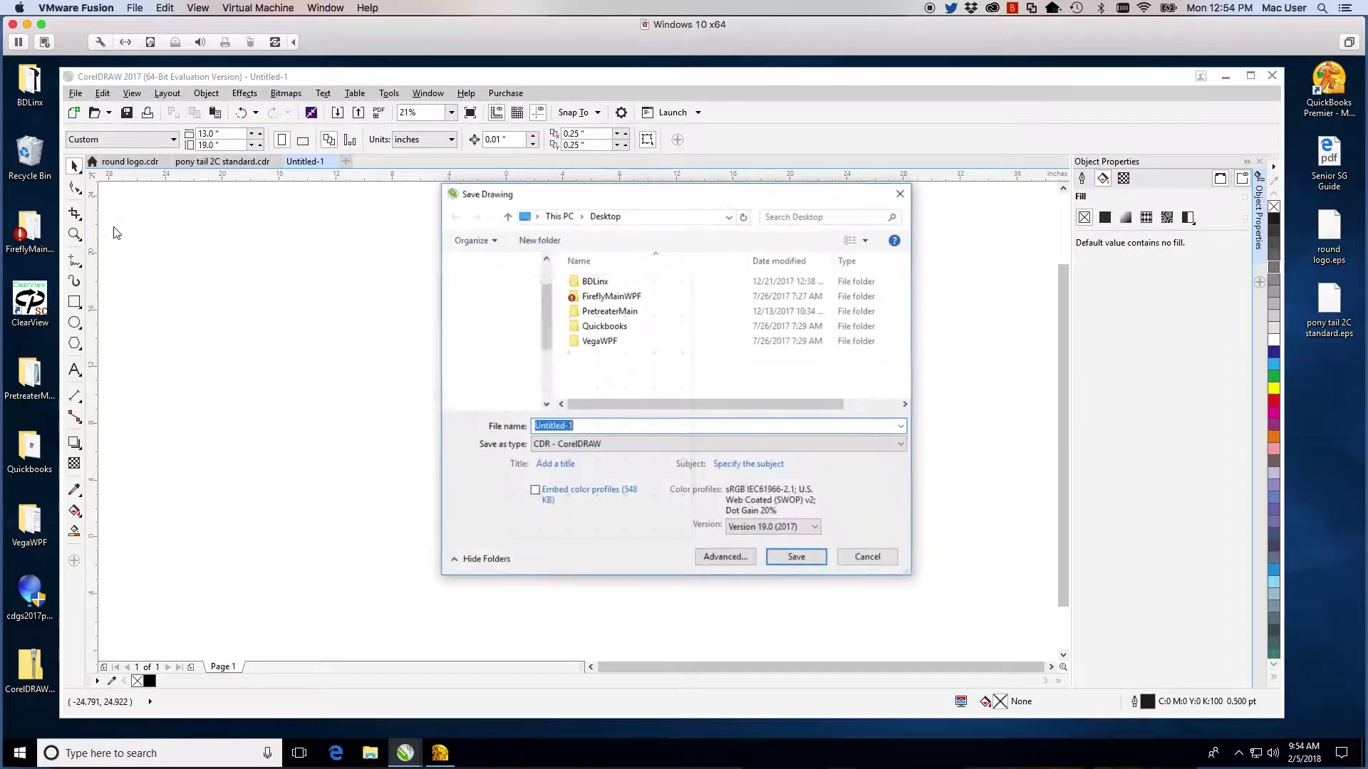
key(BackSpace)
text(SG Guide)
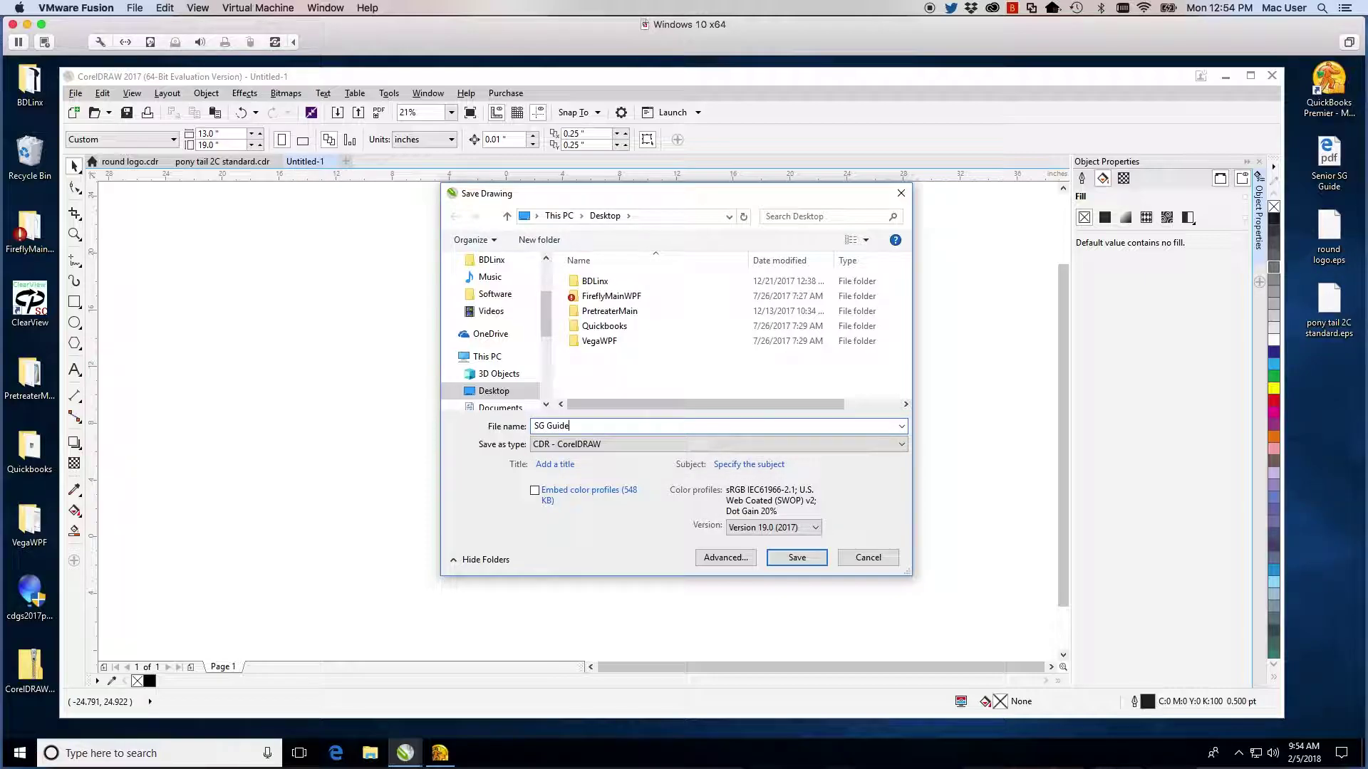
click(796, 560)
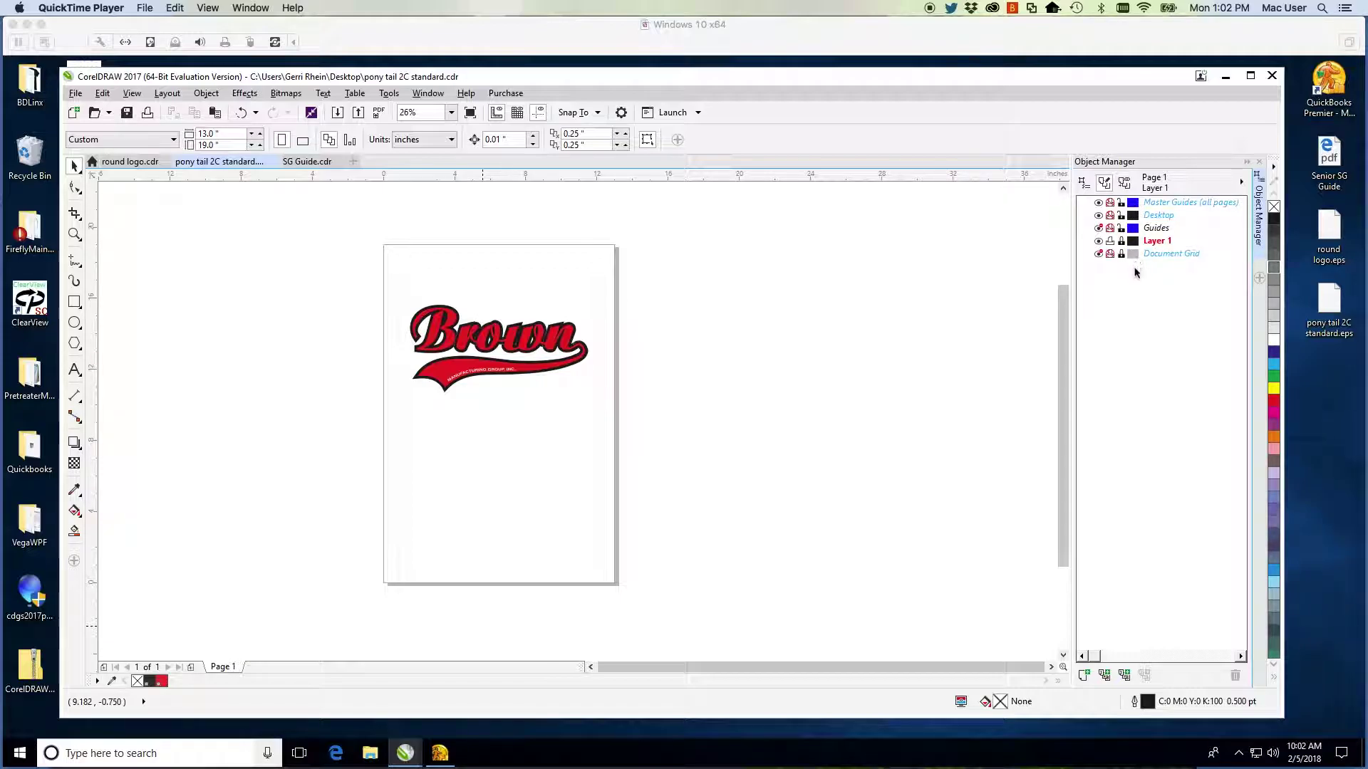
Bring the CorelDRAW window with the pony tail 2C standard Brown logo back into focus.
click(1083, 675)
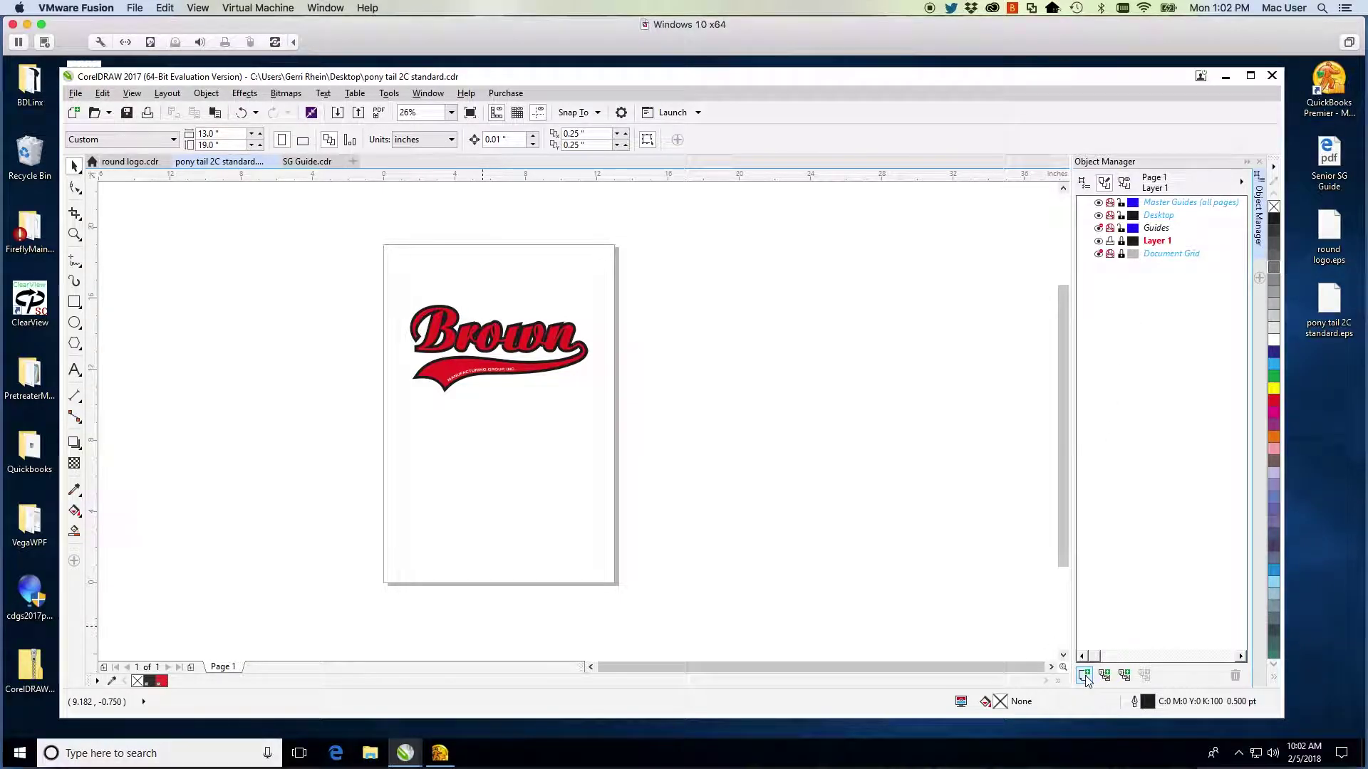
Add a new layer named Registration Marks to the Brown logo file.
click(1085, 675)
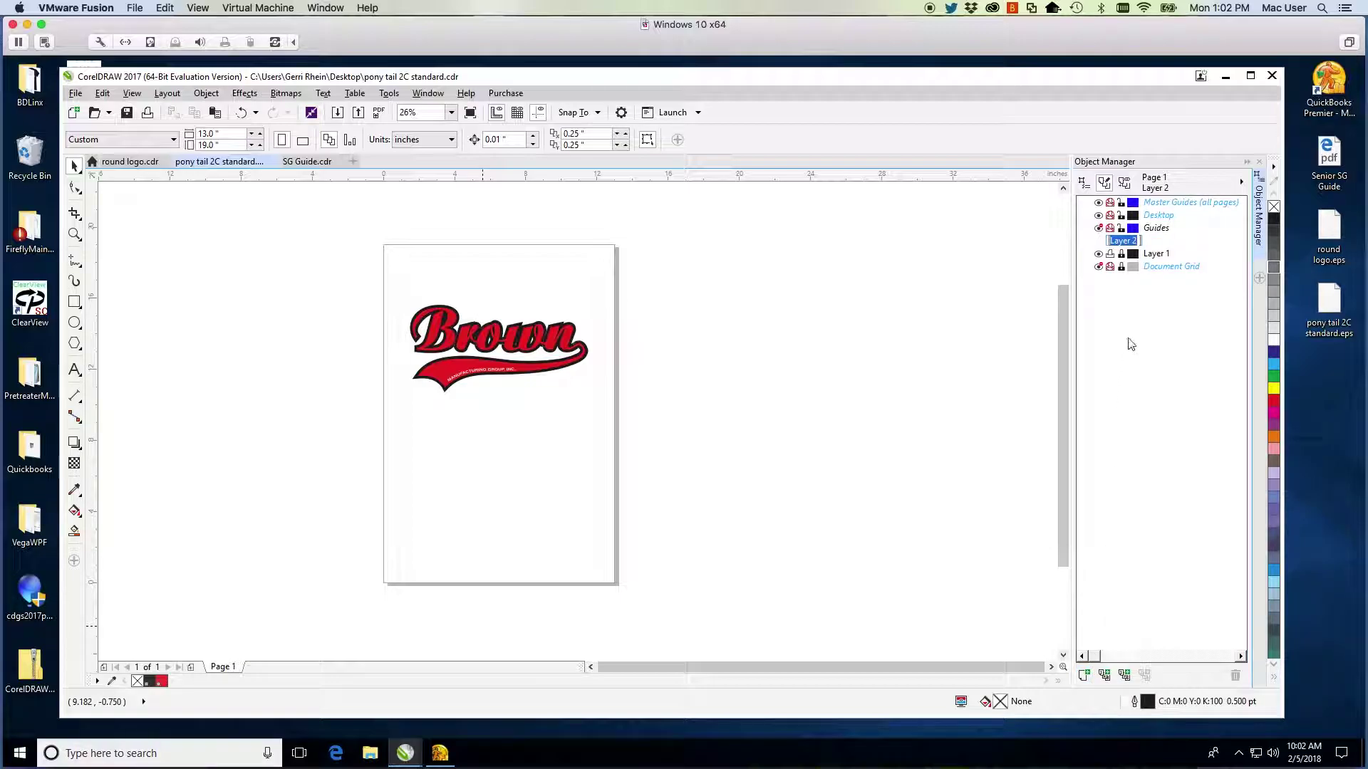
text(Red)
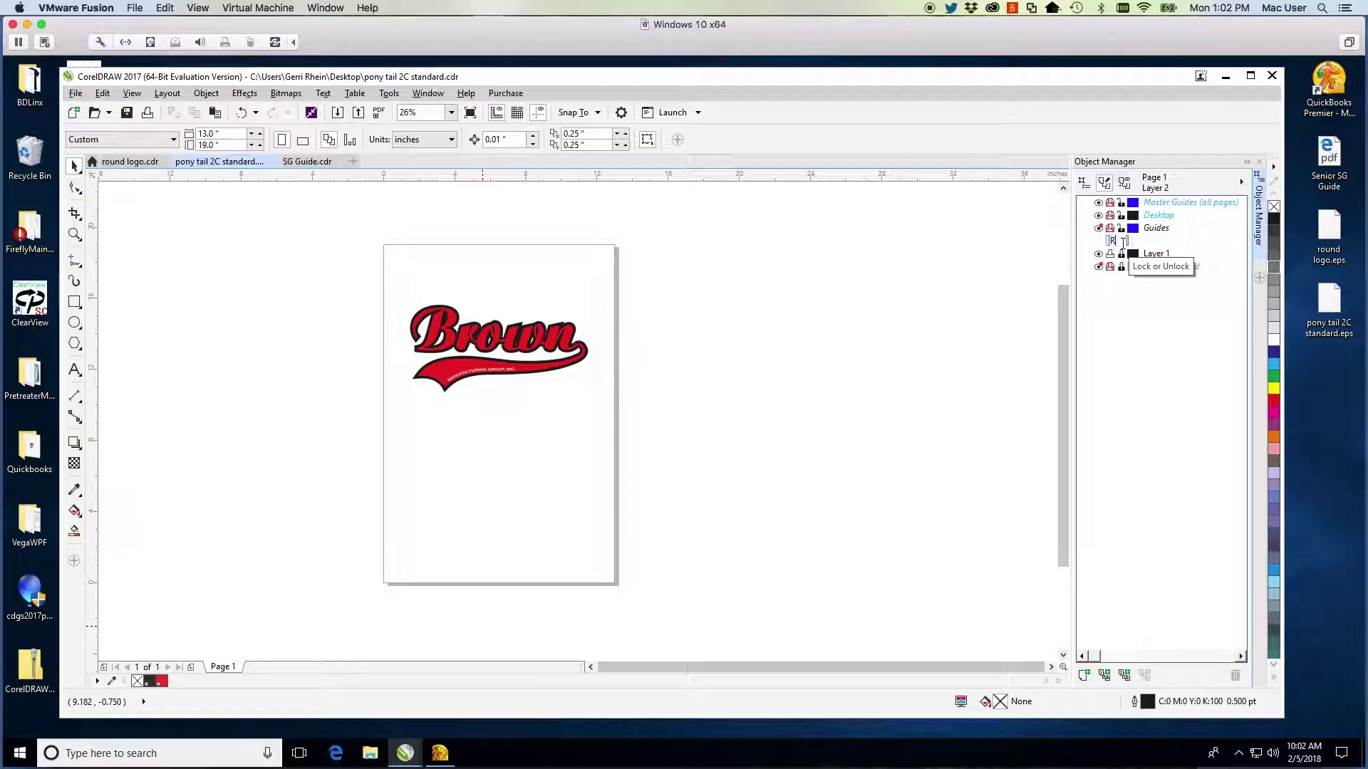
text(istration Marks)
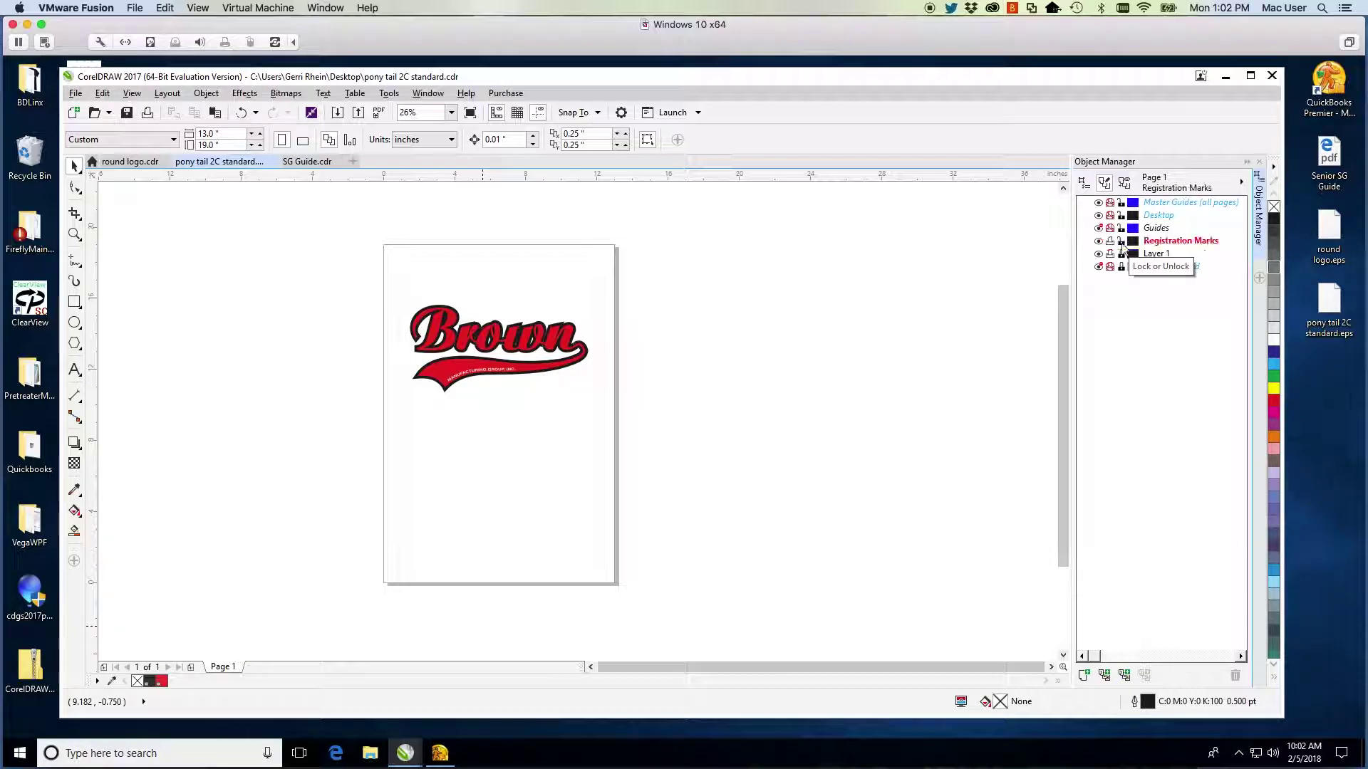
key(Return)
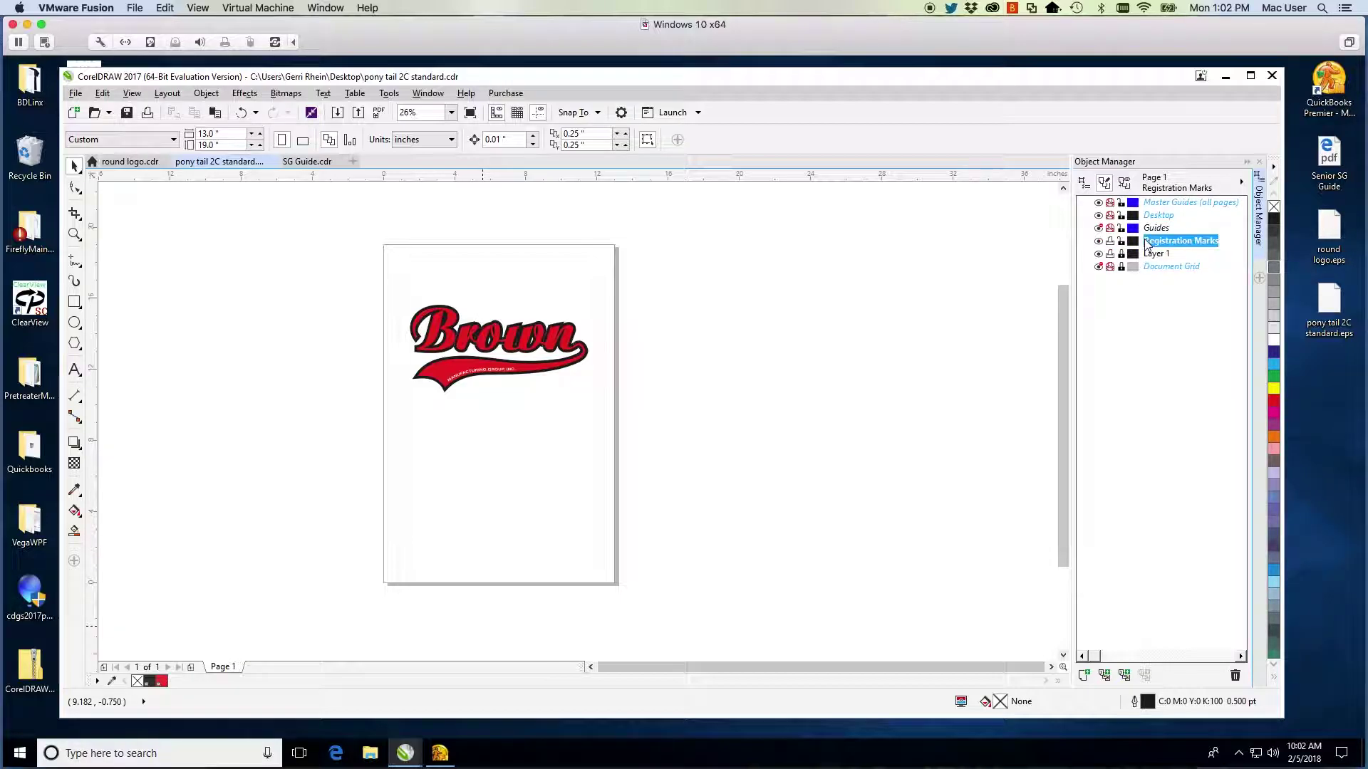
Select all the registration marks in SG Guide and copy them.
click(305, 161)
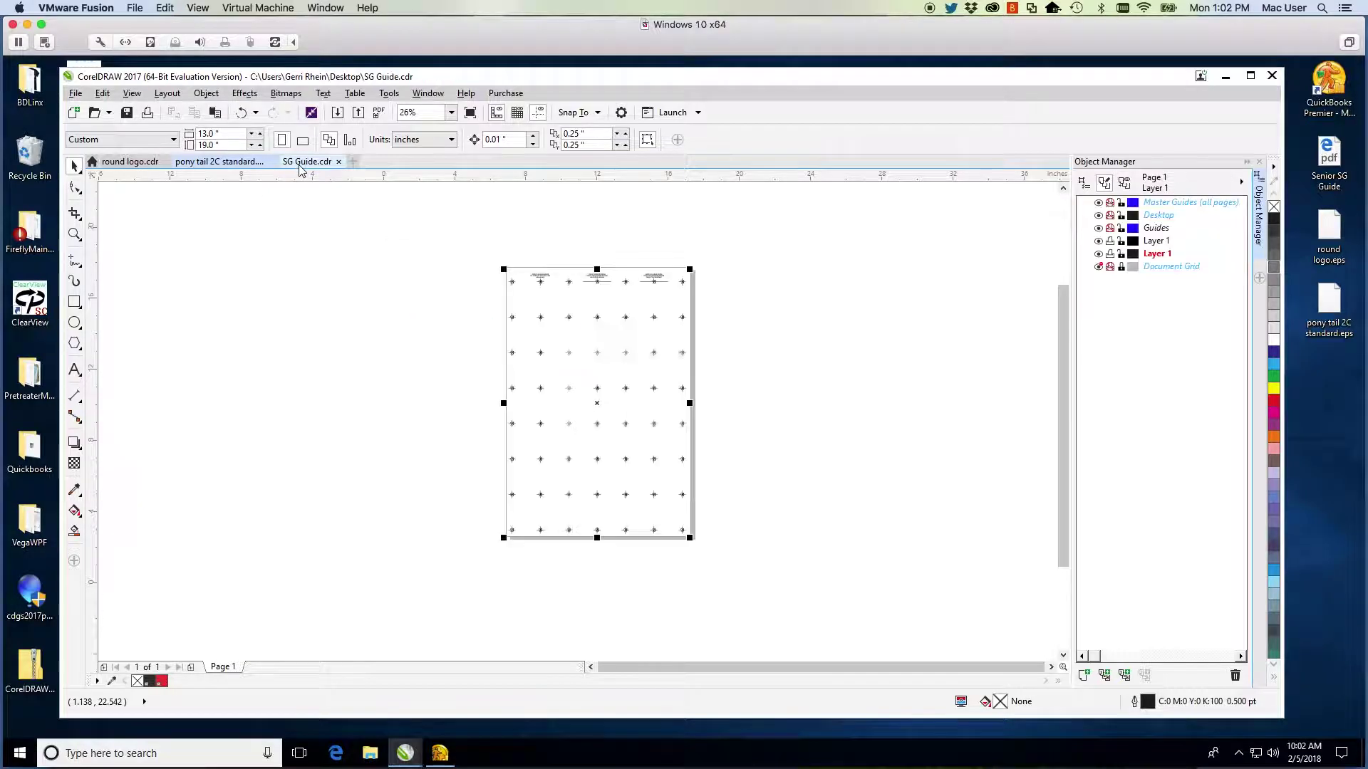
key(ctrl+a)
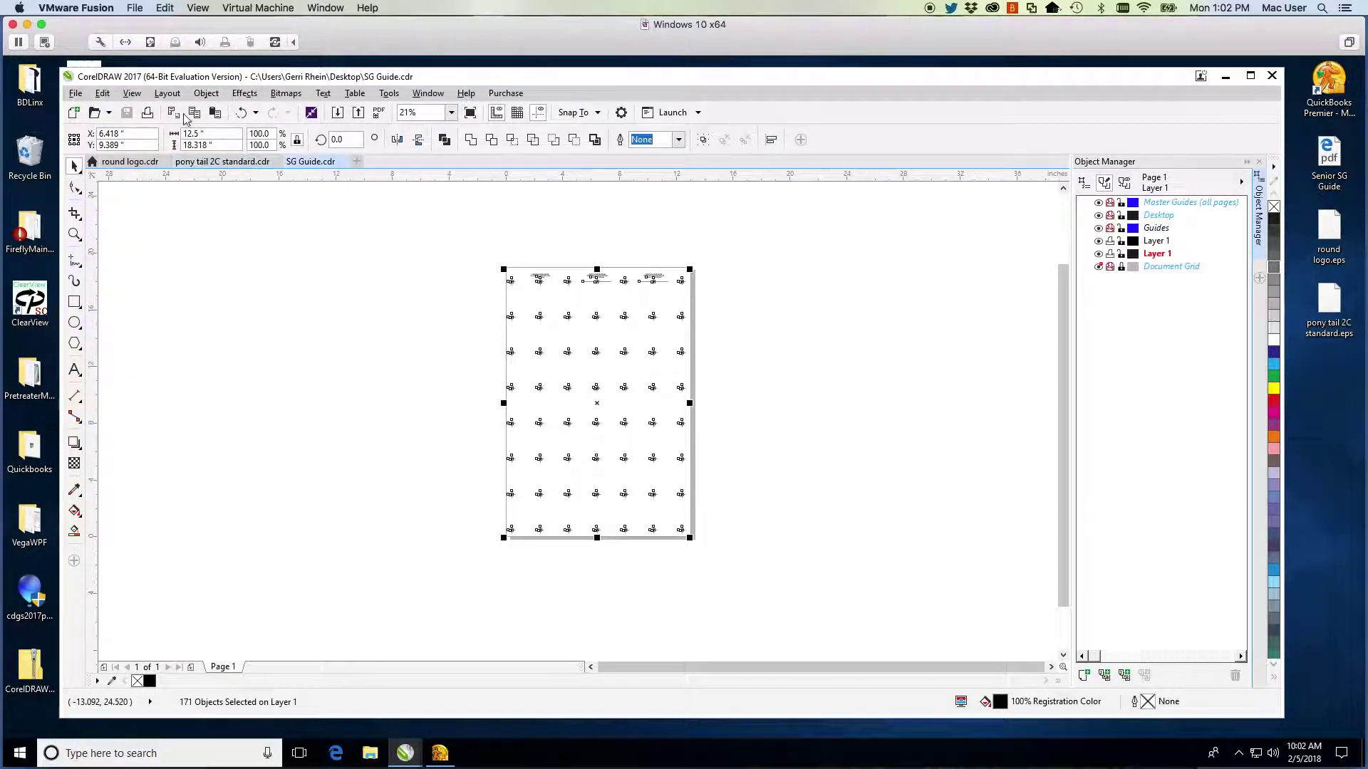
click(103, 93)
click(119, 195)
Paste the marks onto the Registration Marks layer of pony tail 2C standard, then select those covering the logo.
click(255, 164)
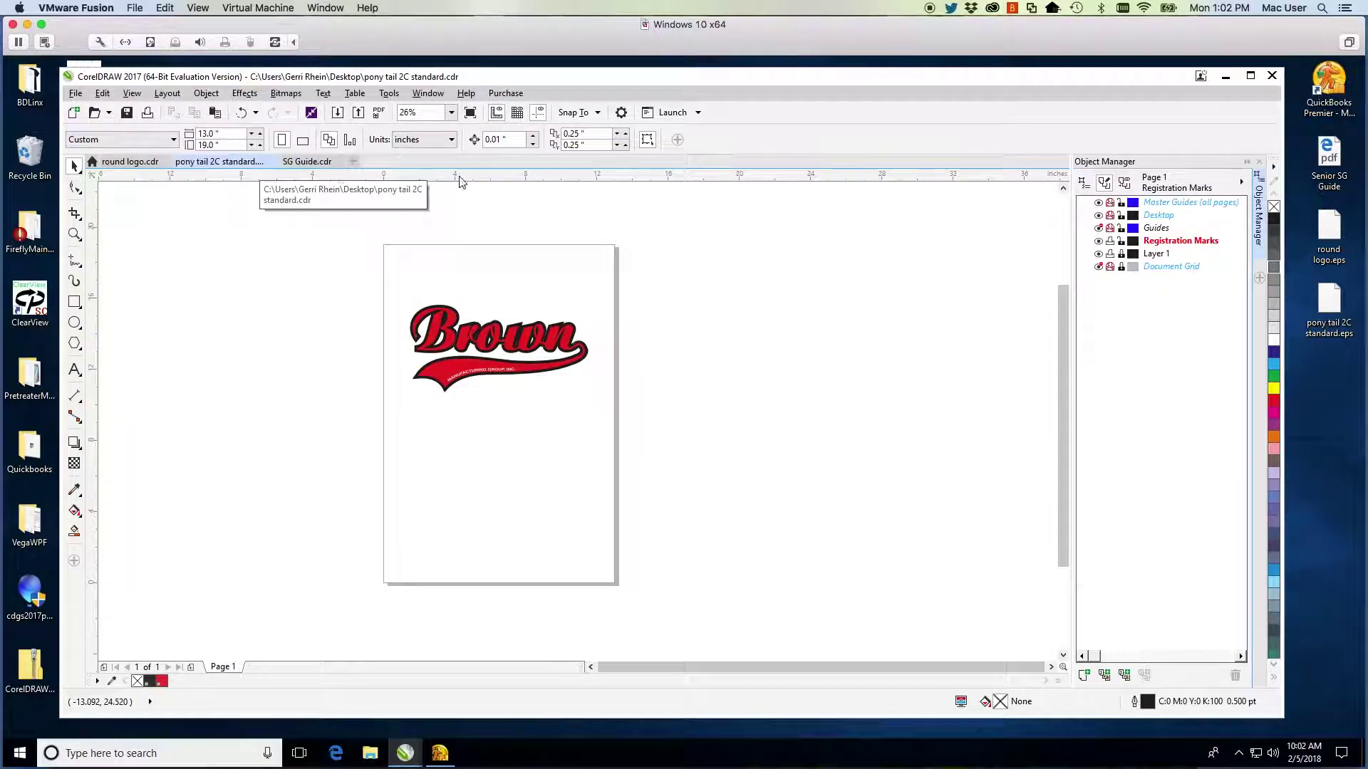
click(1181, 241)
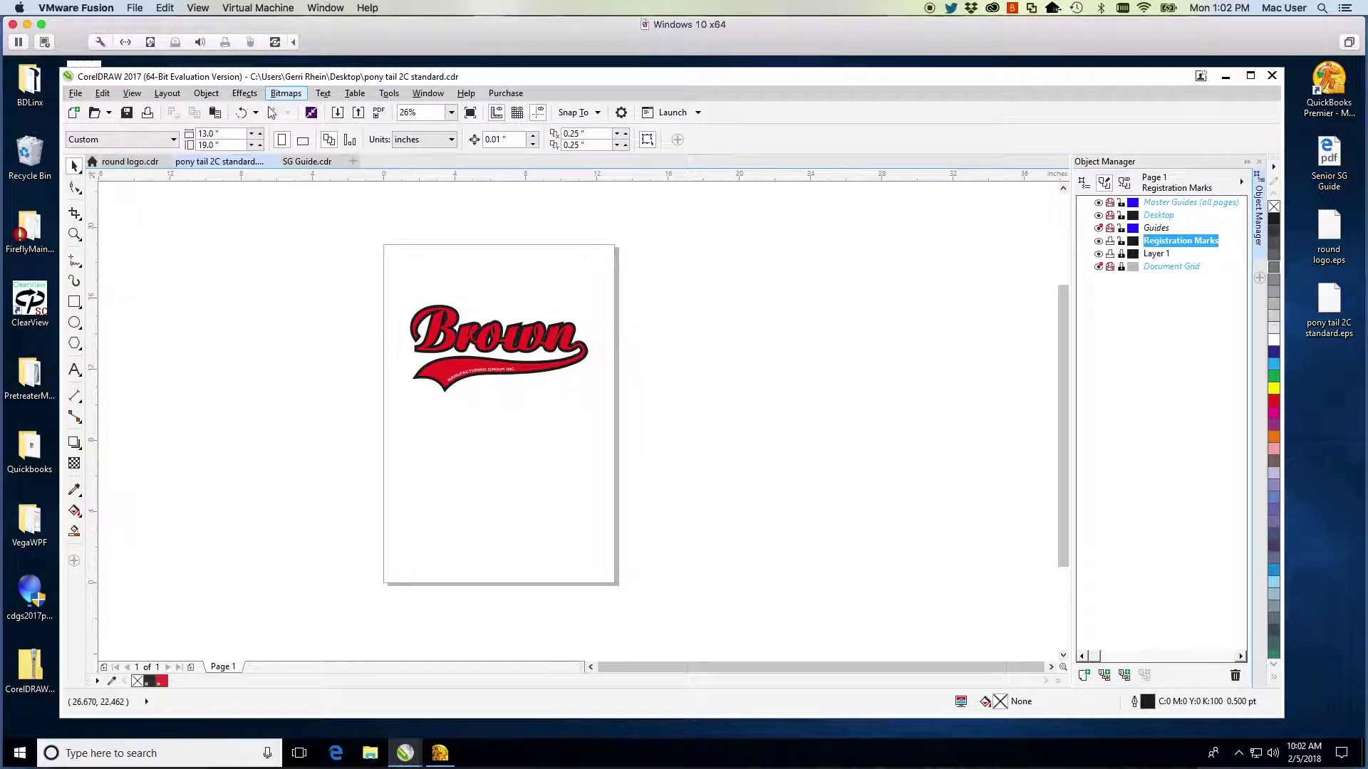
click(110, 96)
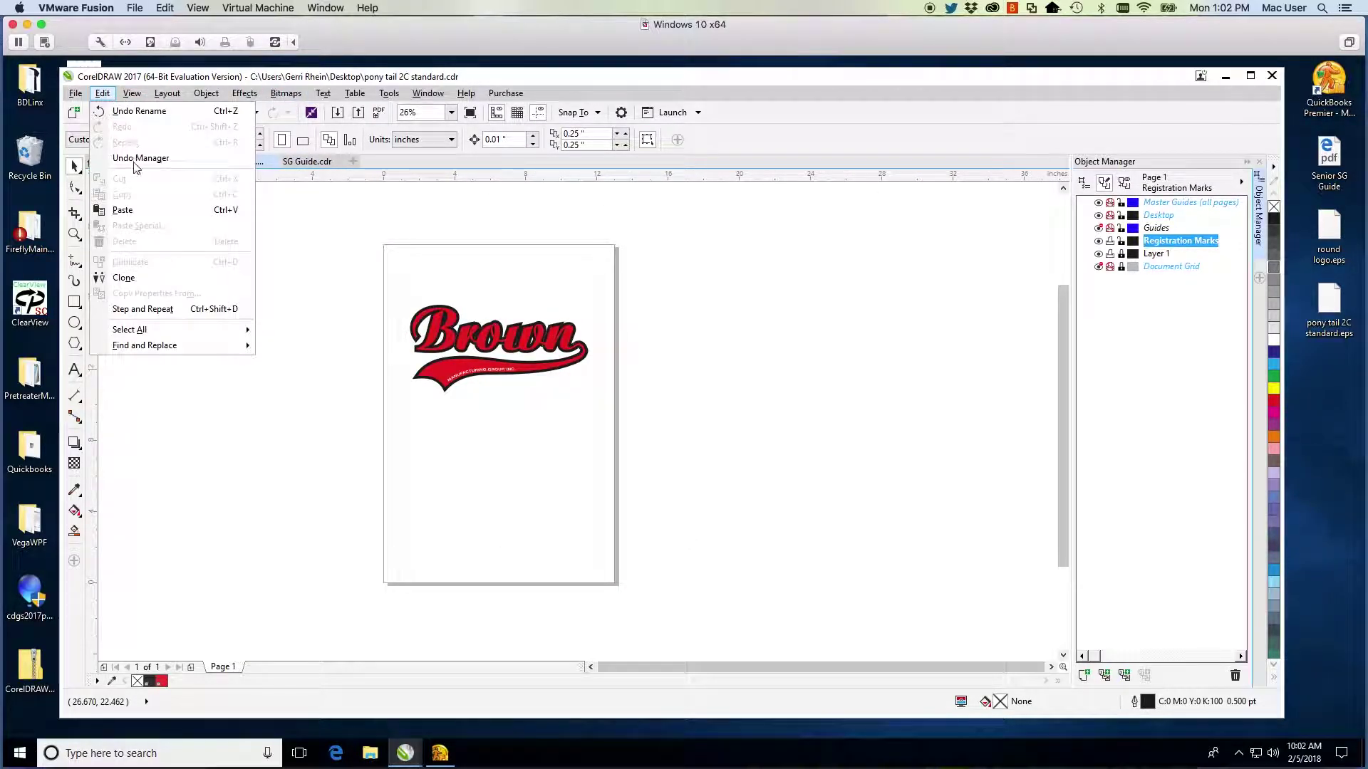
click(131, 206)
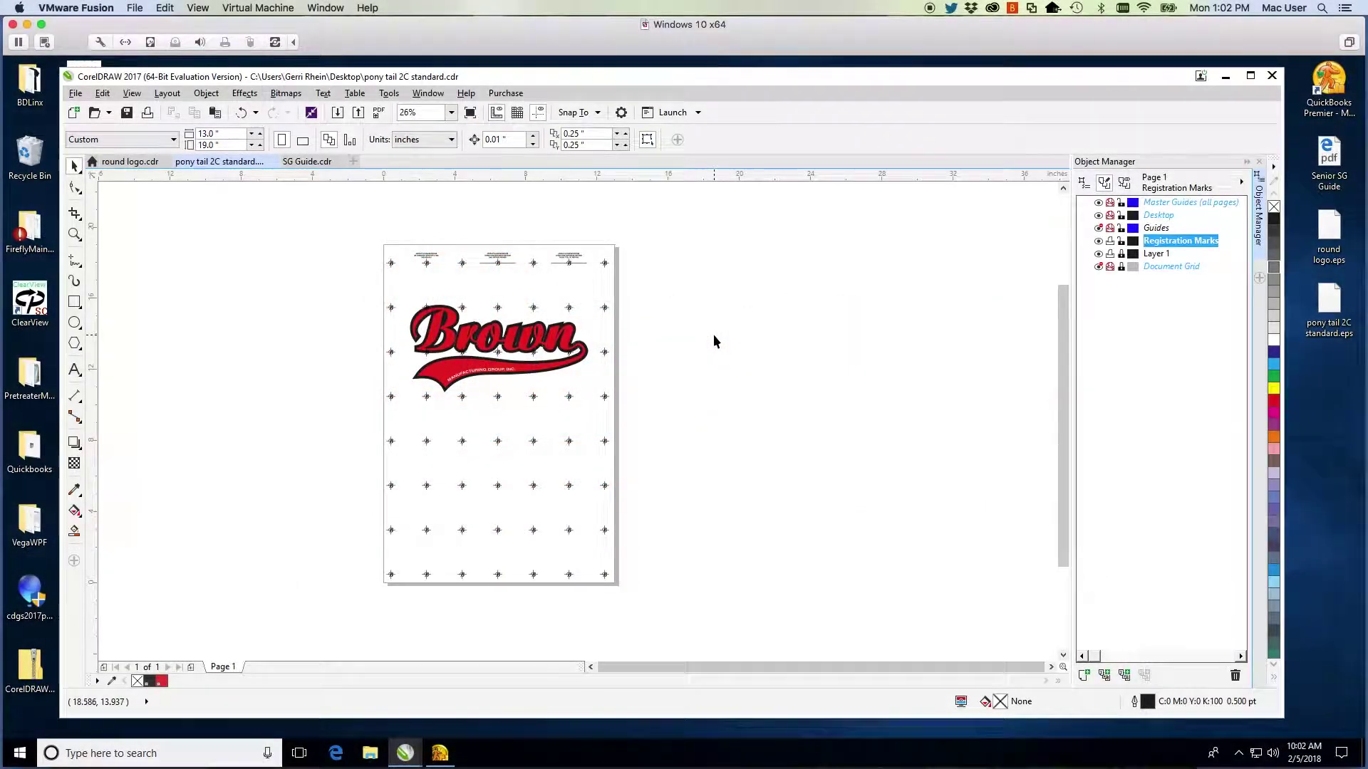
drag(408, 288, 661, 360)
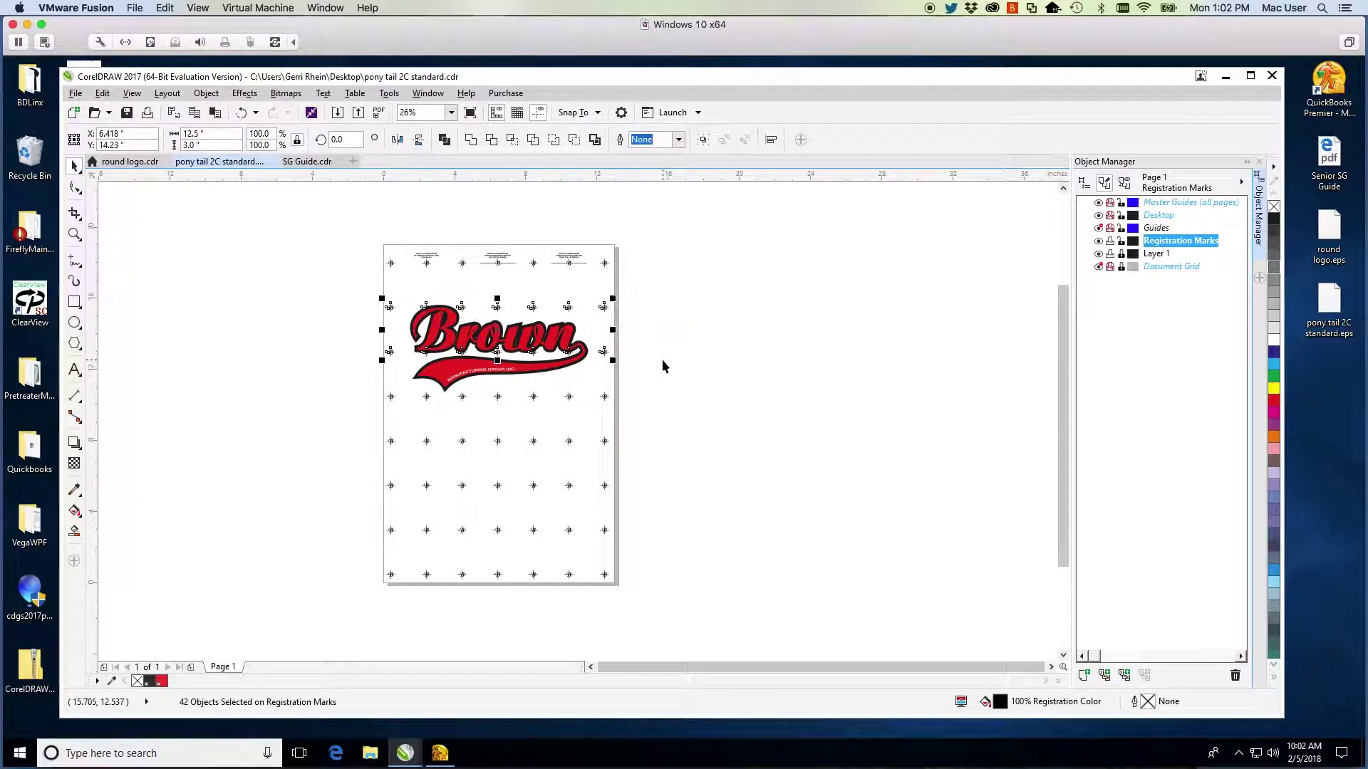
Delete the marks over the logo, the lower four rows, and the inner marks under the logo.
click(101, 94)
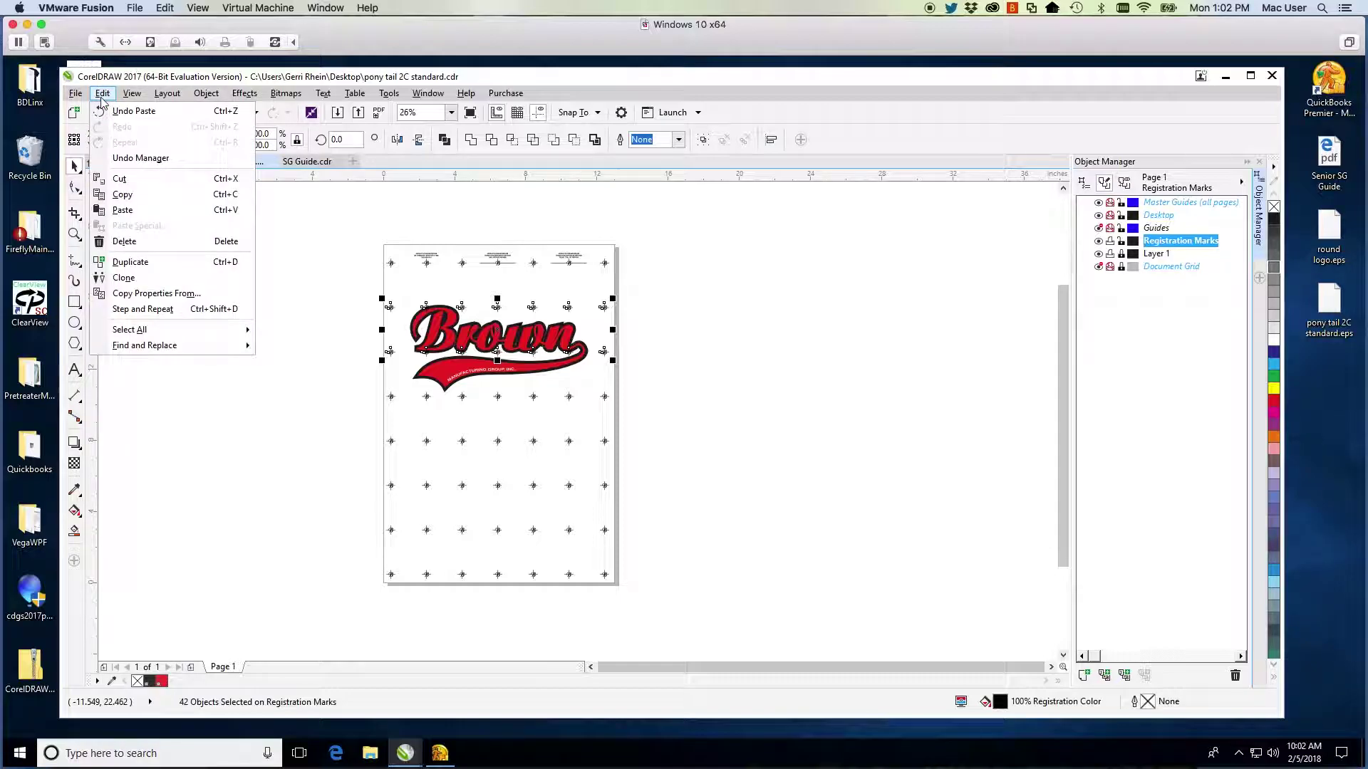
click(123, 241)
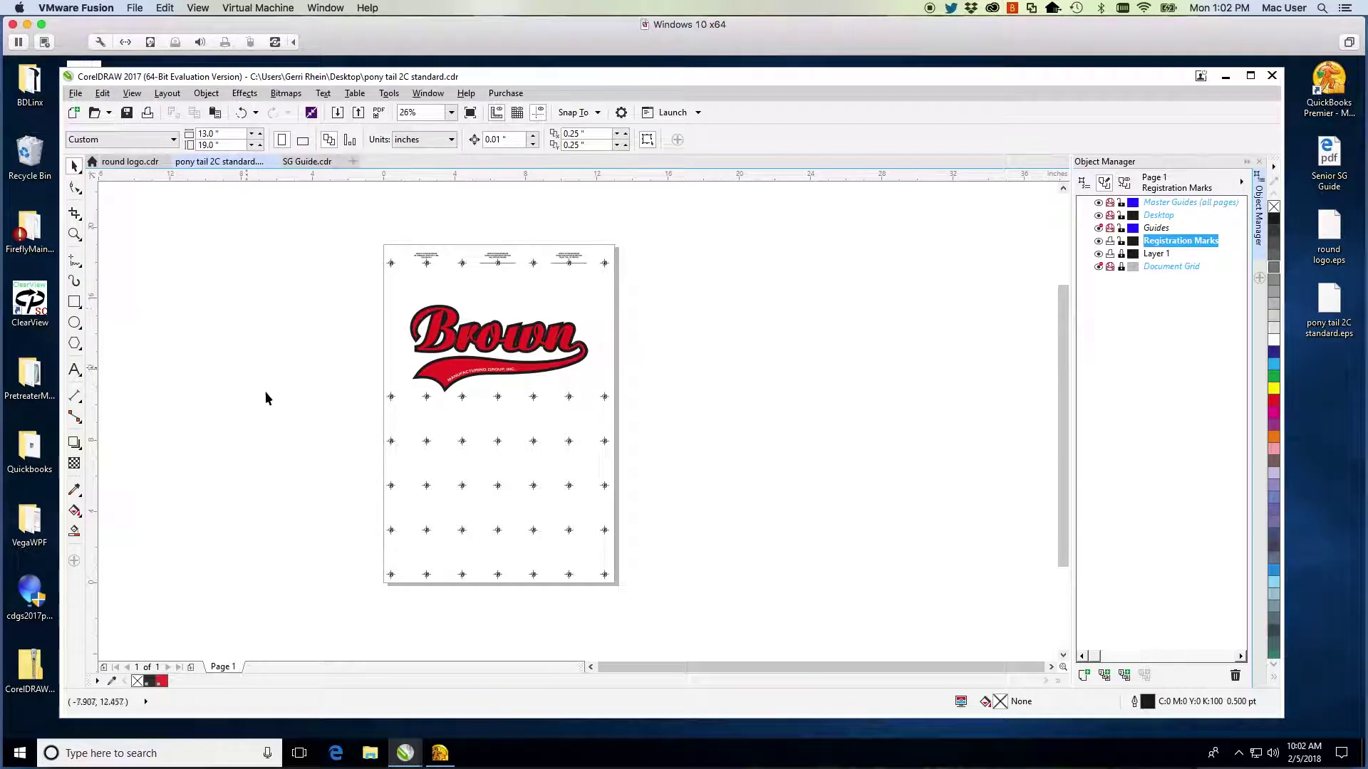
drag(330, 418, 698, 616)
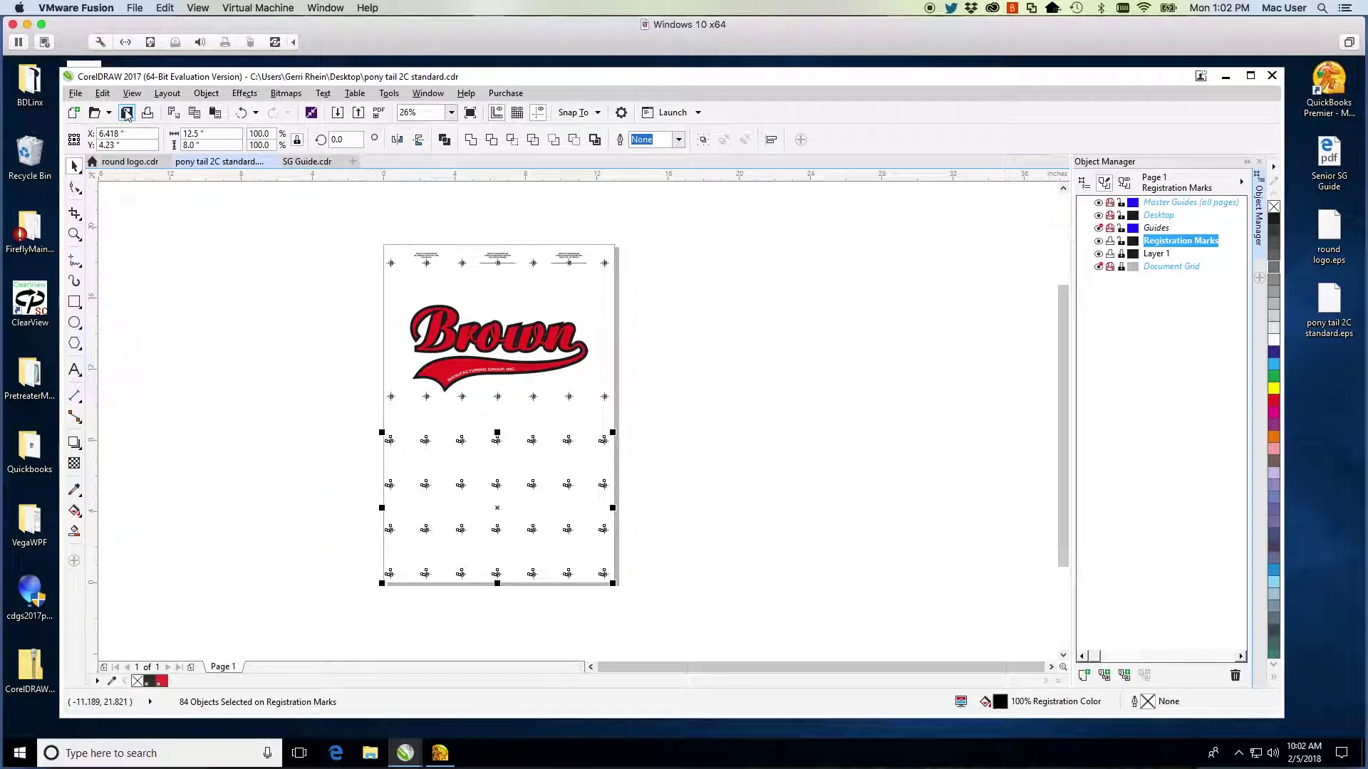
click(102, 93)
click(123, 239)
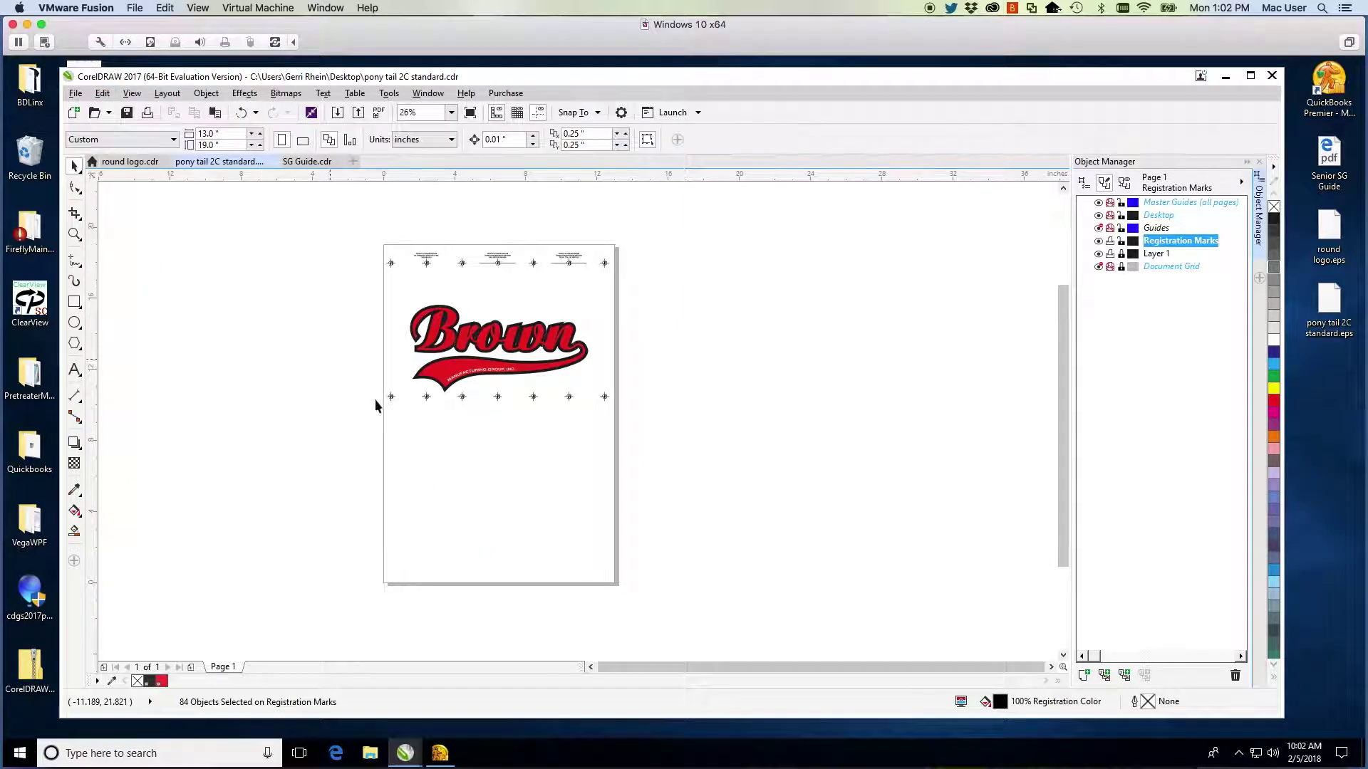
drag(417, 429, 584, 369)
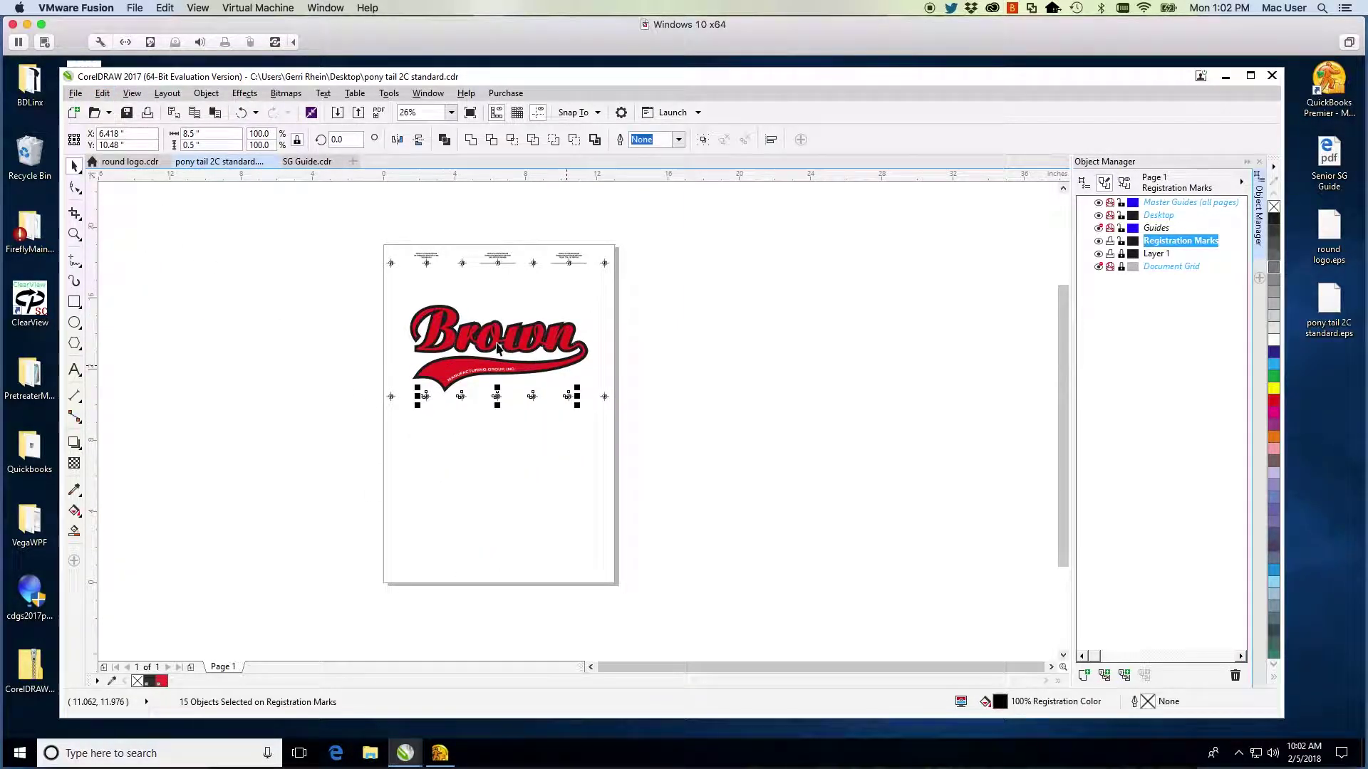
click(102, 94)
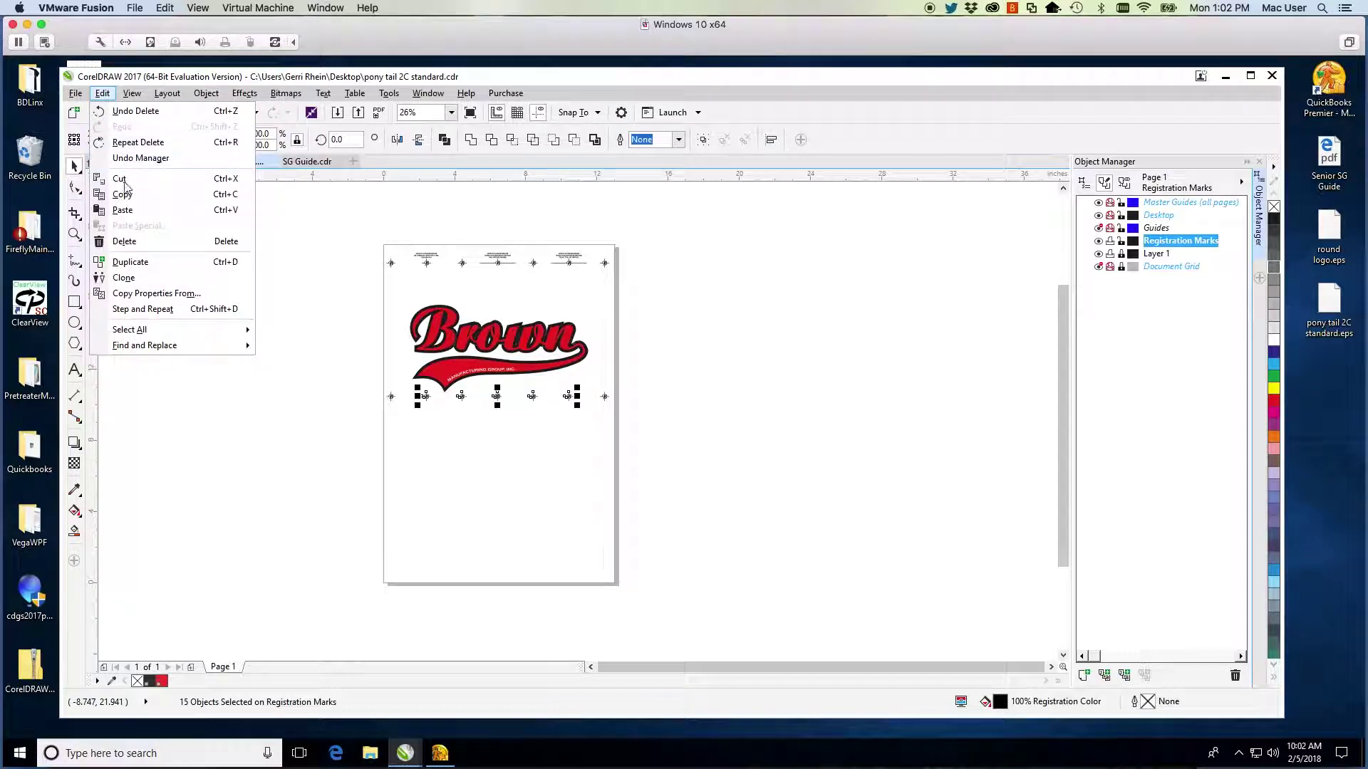
click(121, 243)
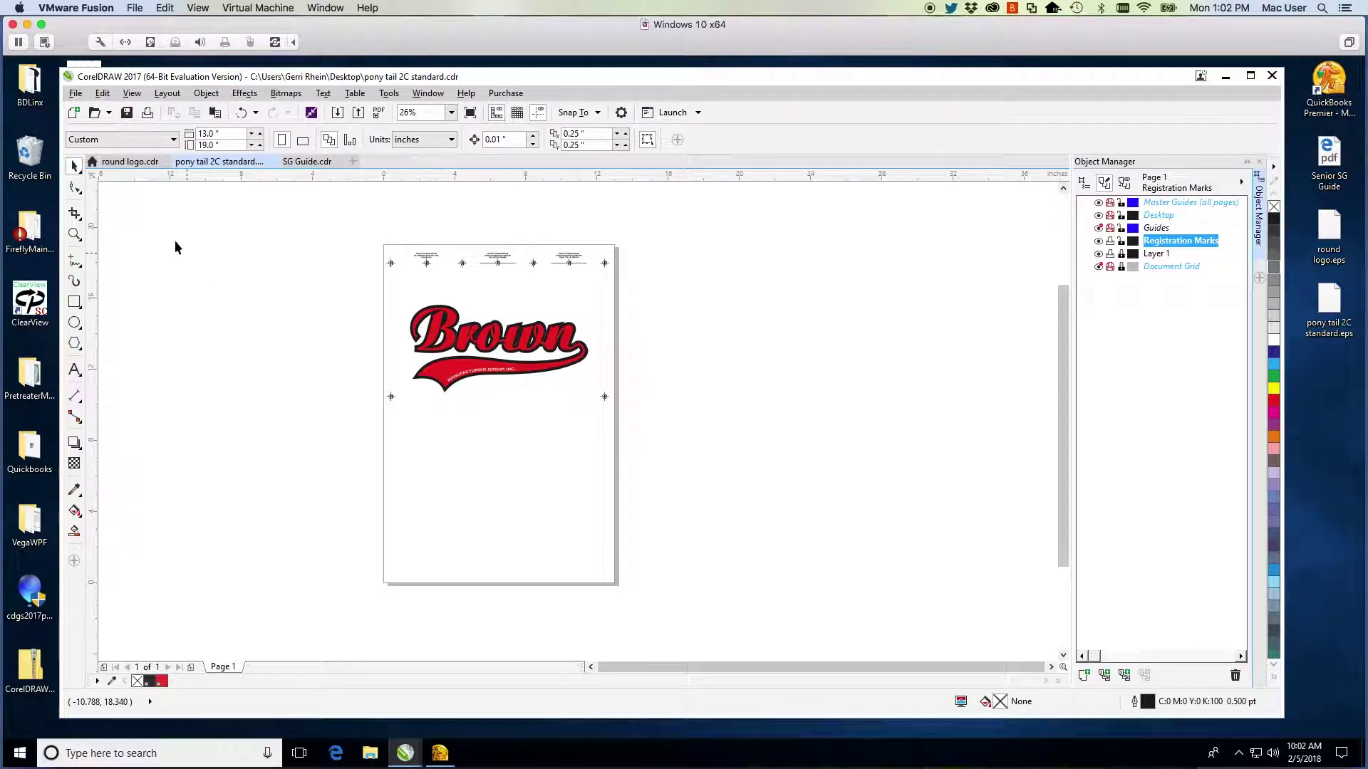
Preview the pony tail file's print separations, checking Color and Separations, and view the tru red plate.
click(148, 113)
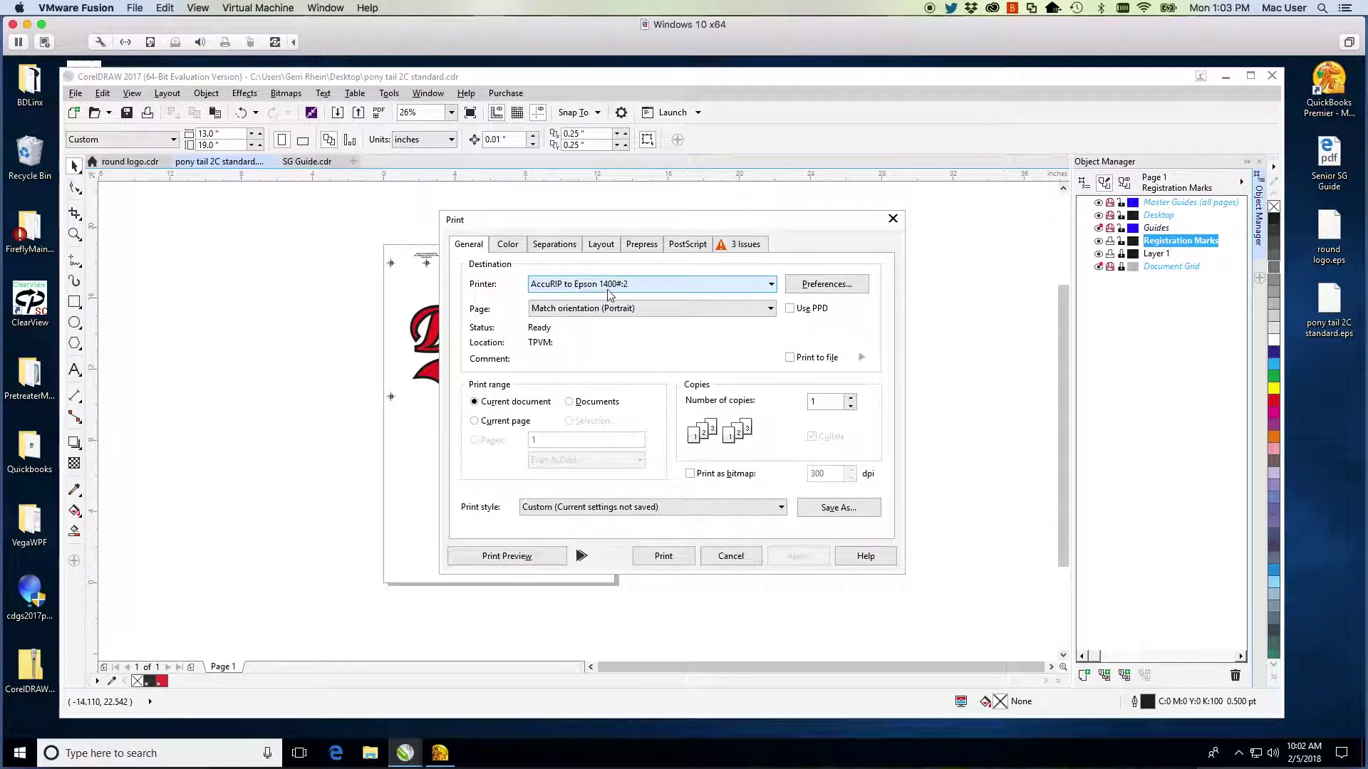
click(509, 245)
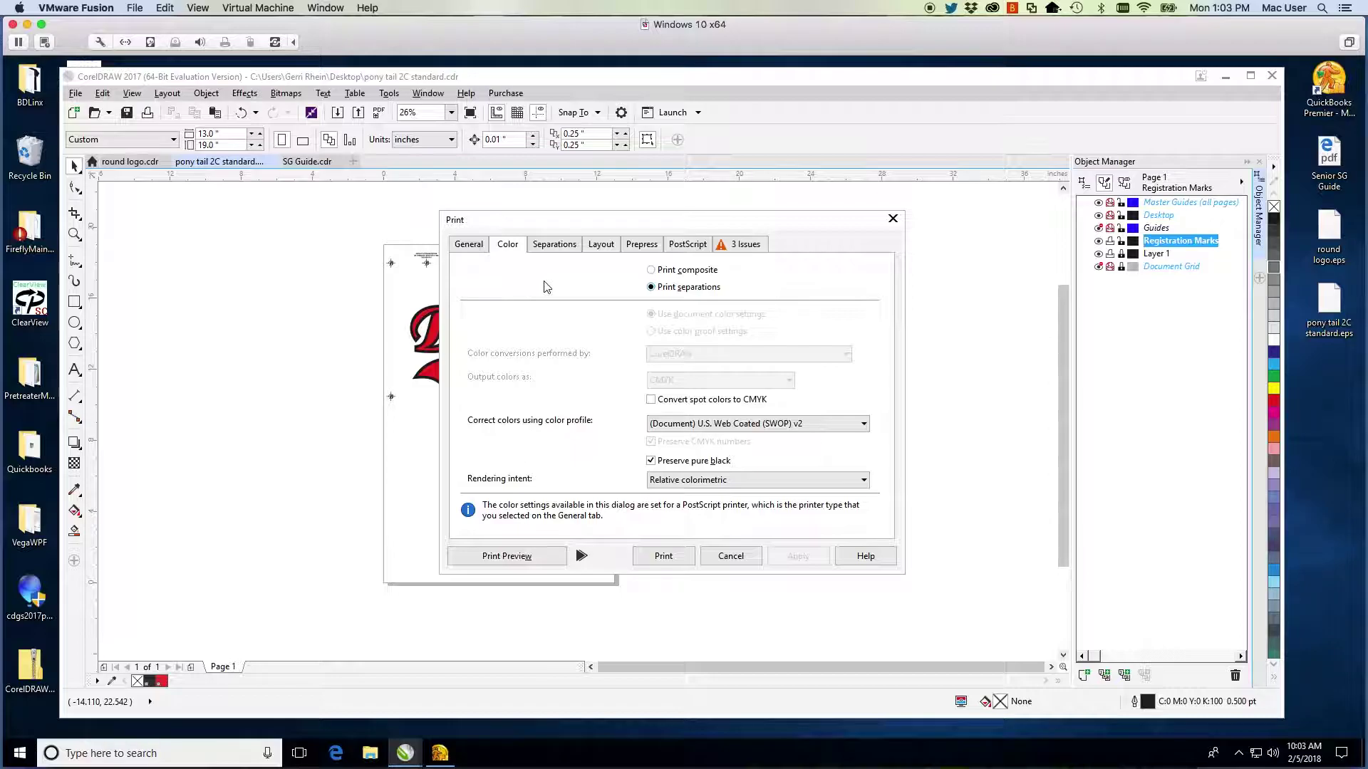
click(562, 244)
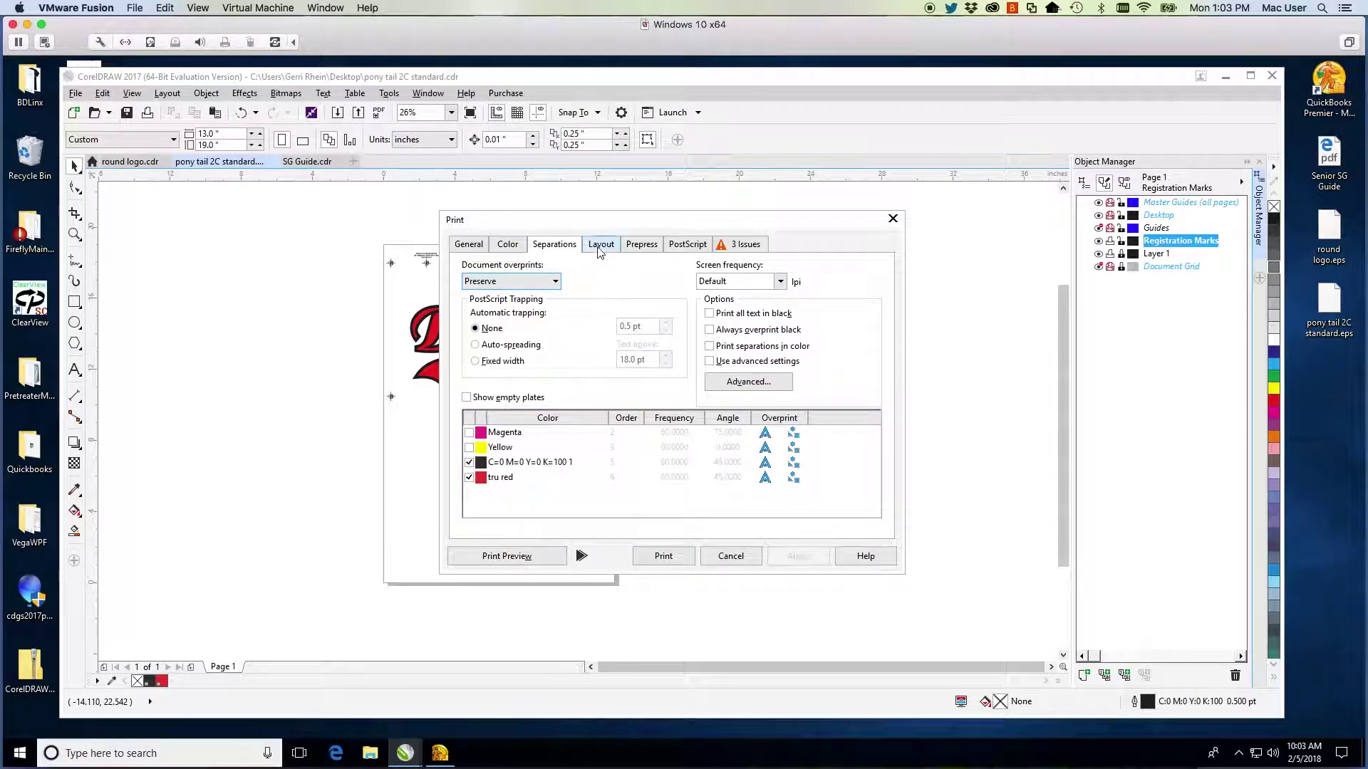
click(533, 556)
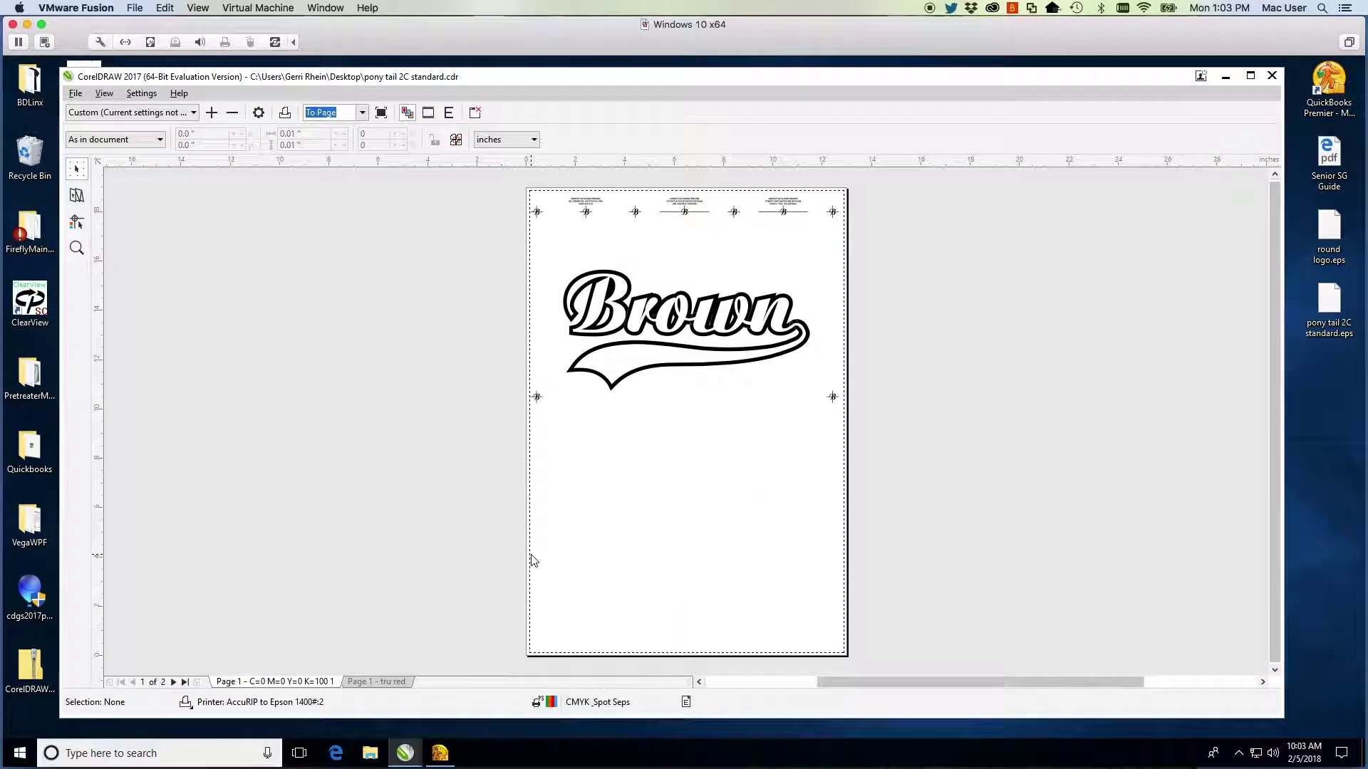
click(377, 682)
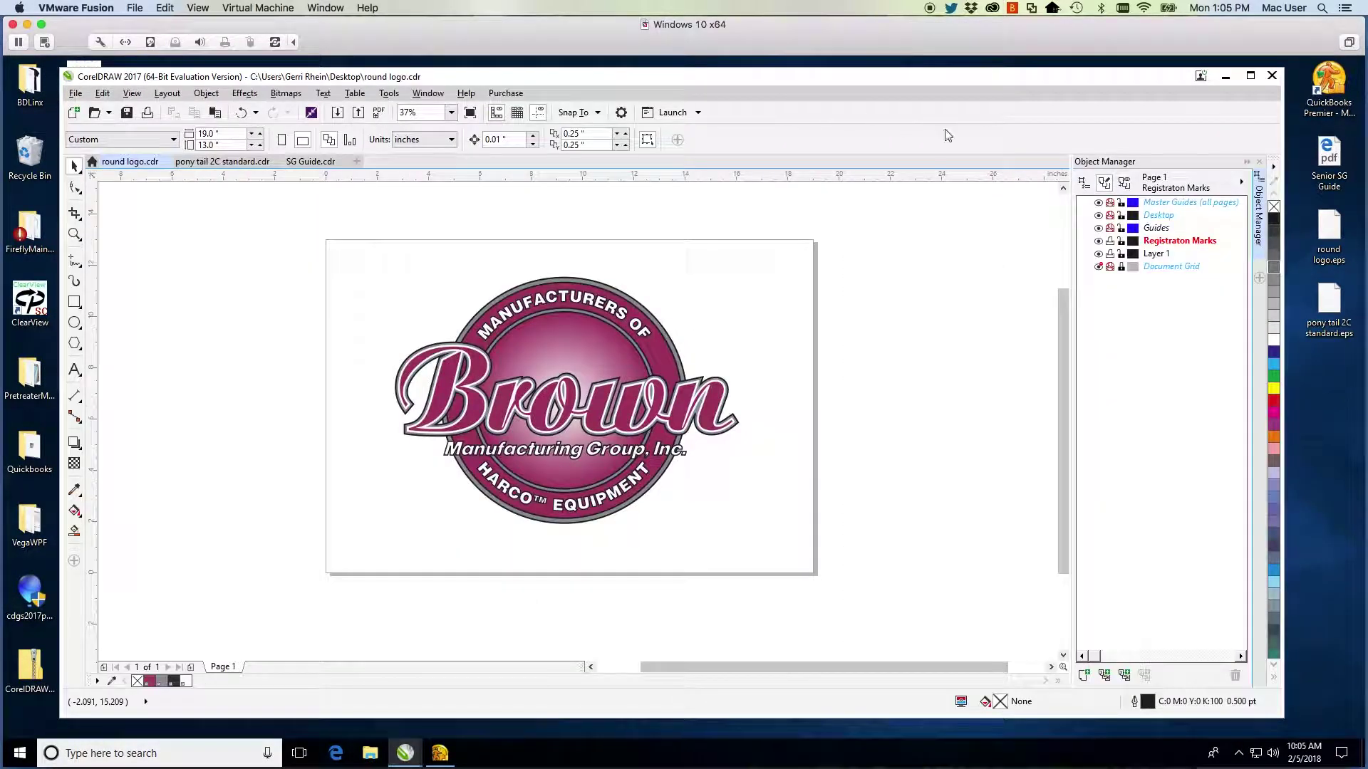
Paste the registration marks onto the Registraton Marks layer, shift them up to the page top, then select Layer 1.
click(1153, 244)
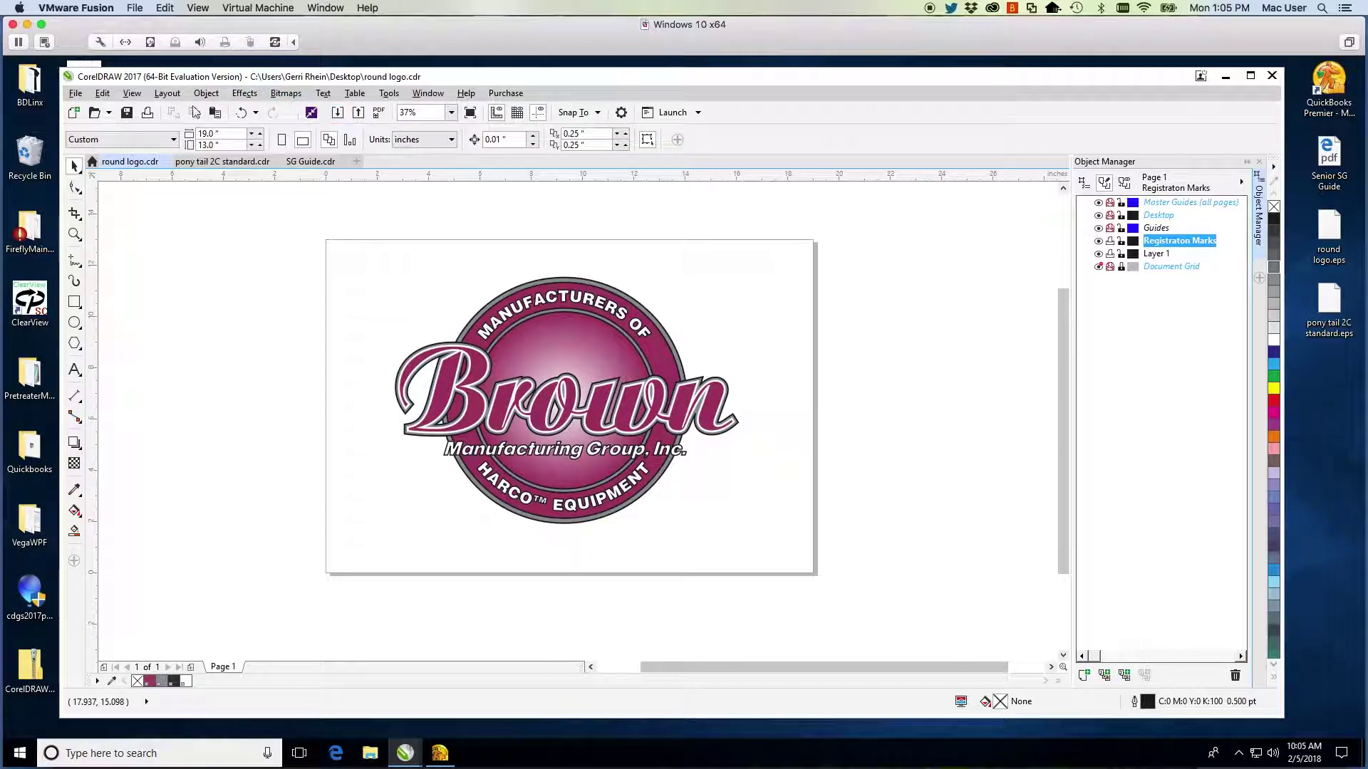
click(112, 97)
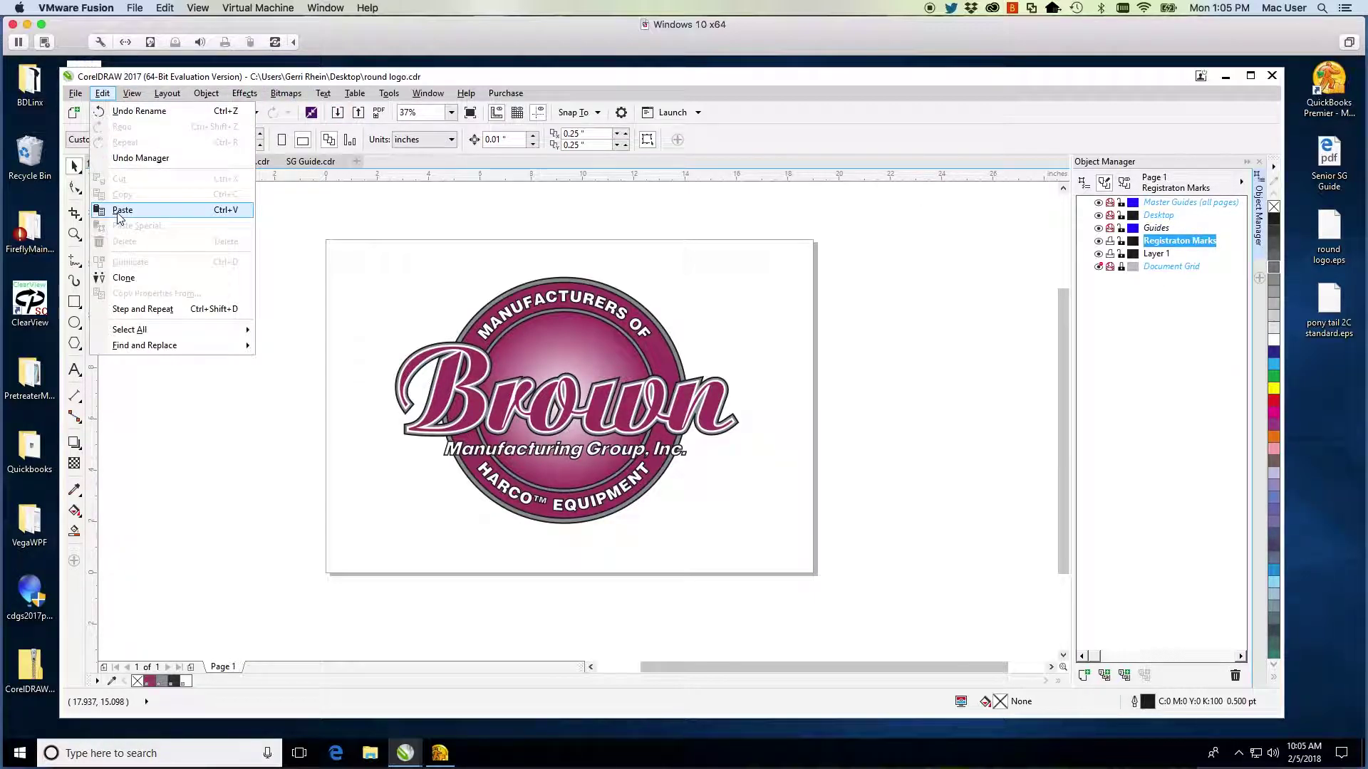
click(116, 211)
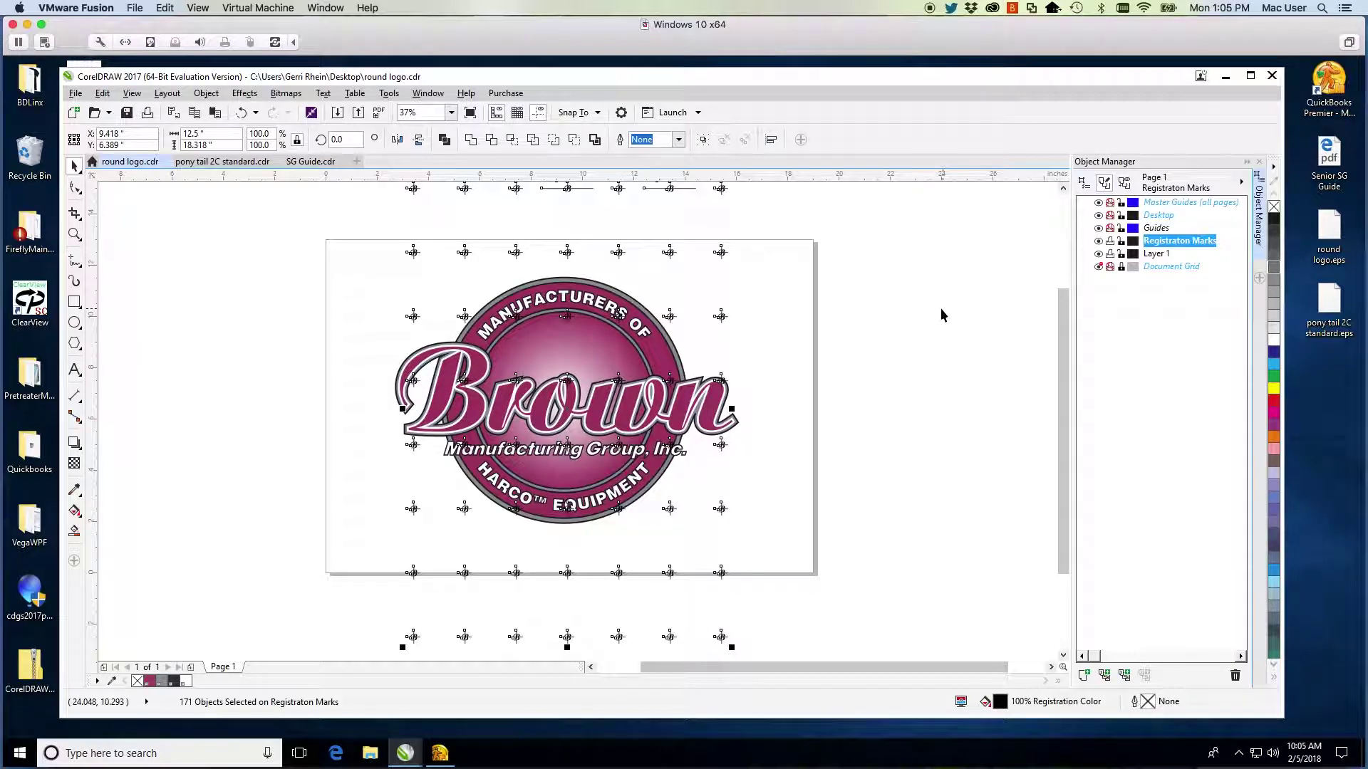
drag(566, 250, 566, 322)
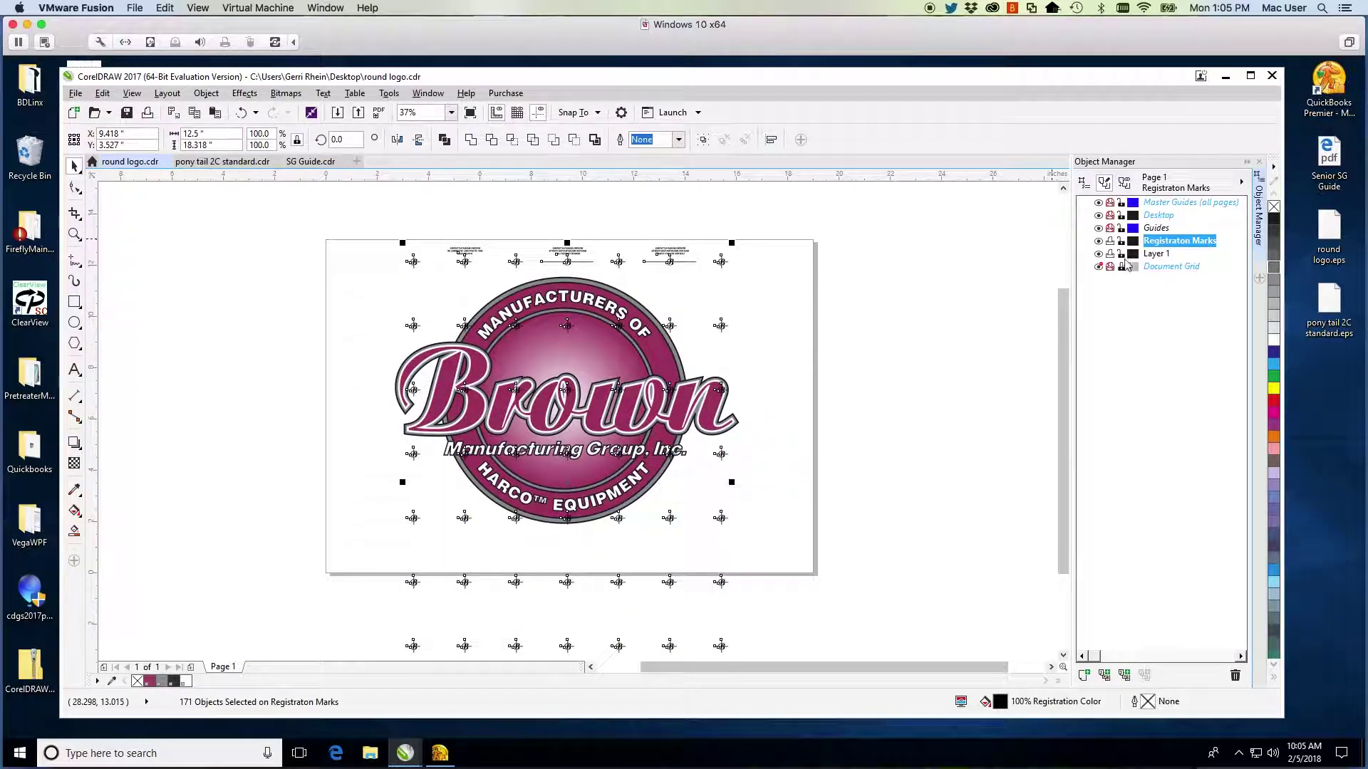
key(Escape)
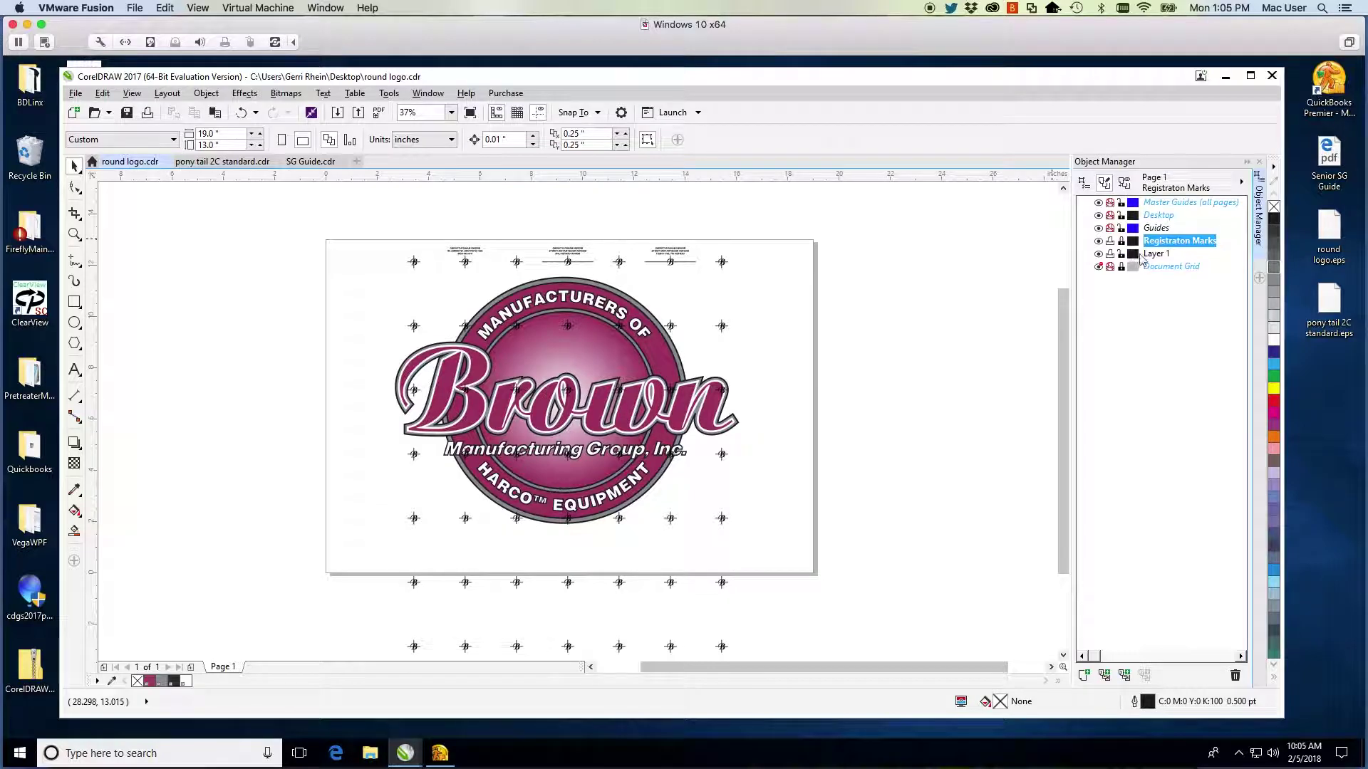
click(1154, 254)
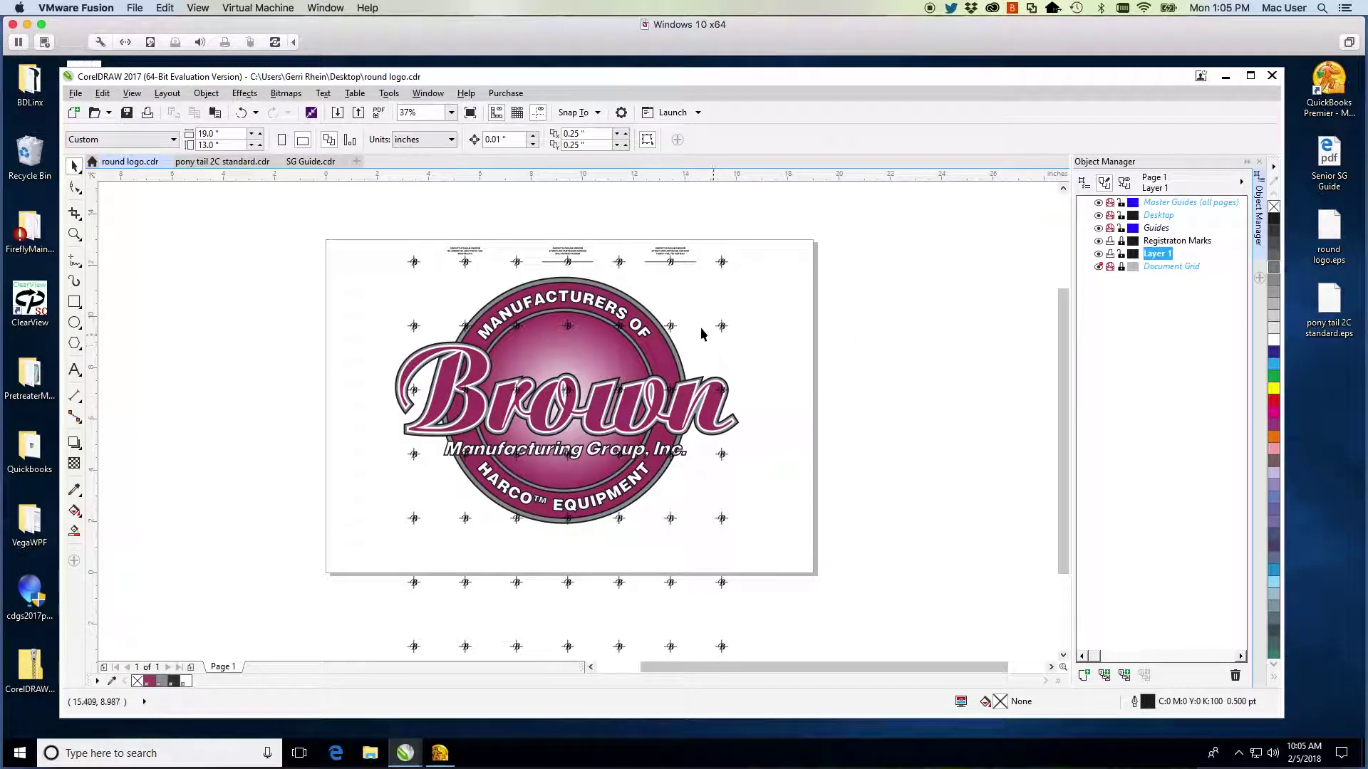
Move the round logo lower on the page and lock Layer 1.
drag(389, 284, 855, 552)
drag(587, 360, 584, 403)
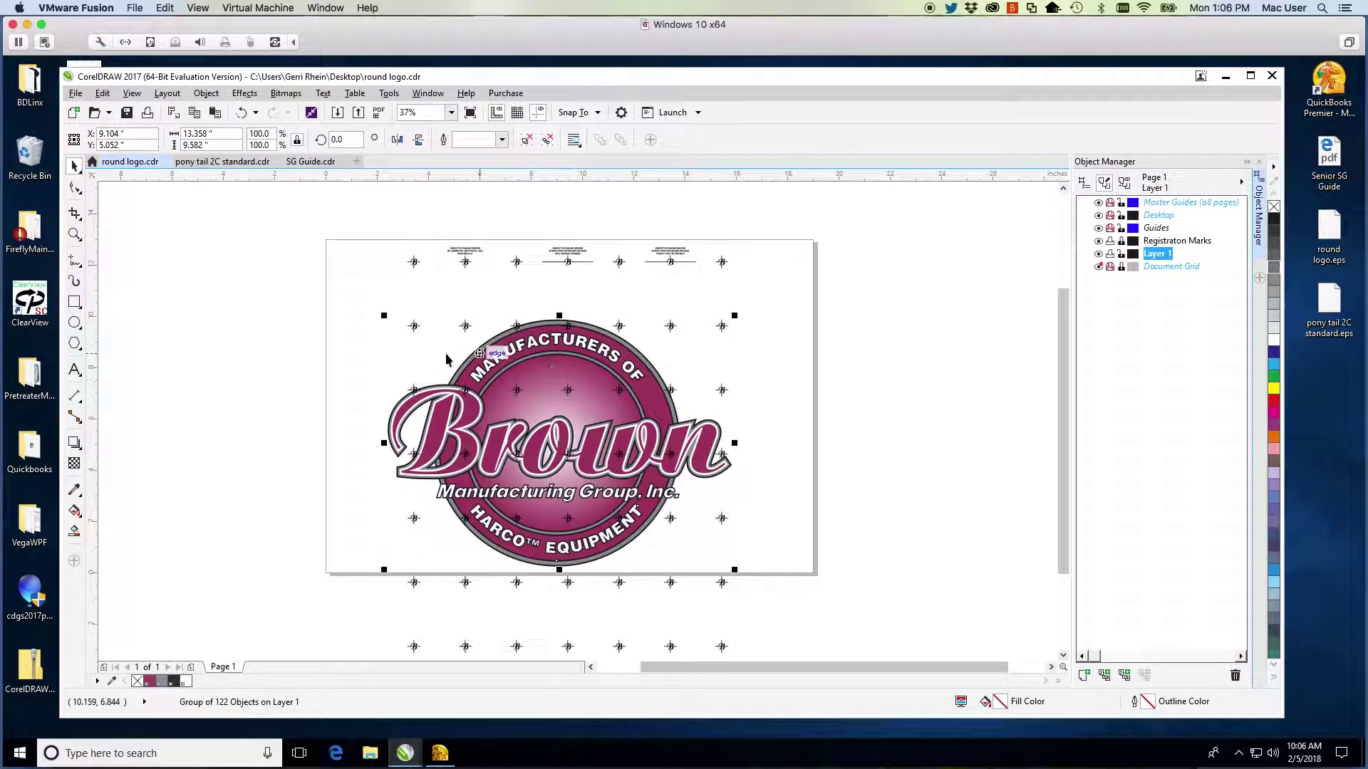
click(263, 385)
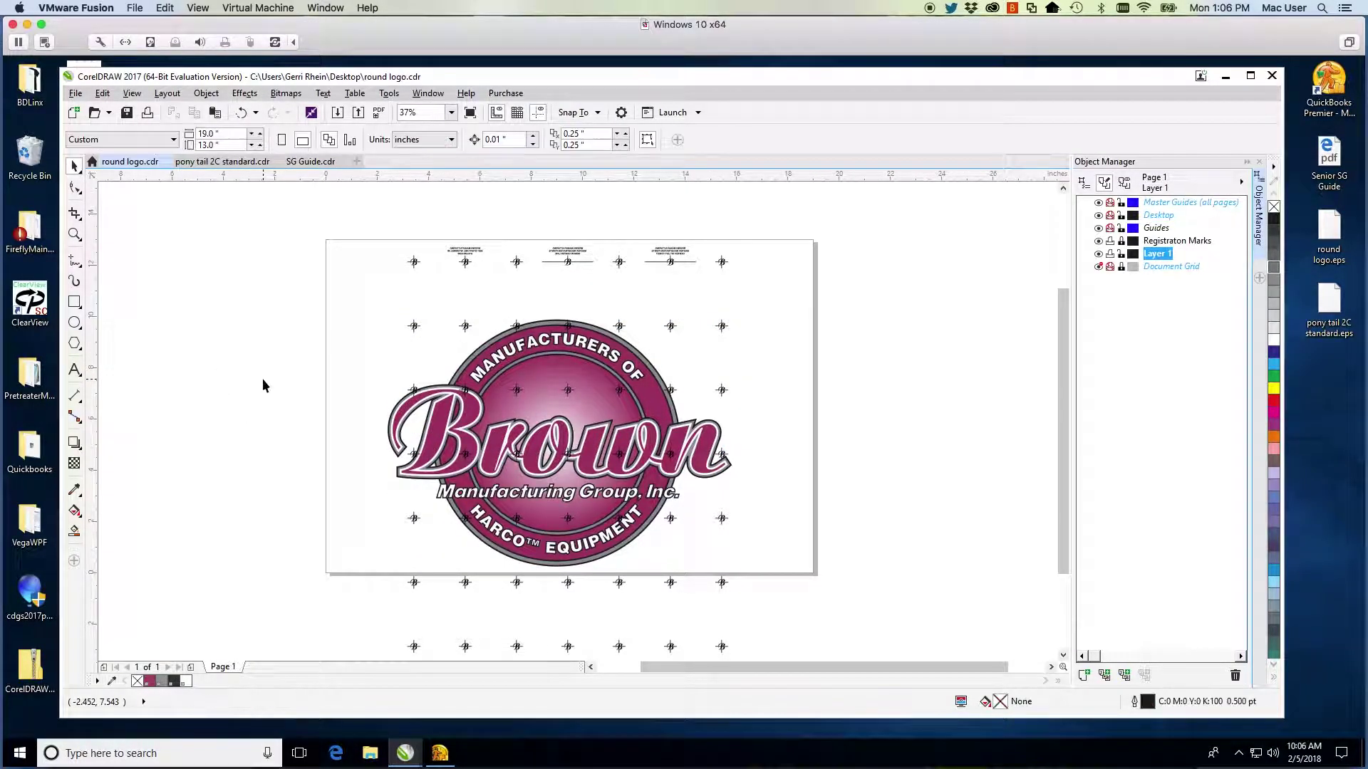
click(1129, 248)
Delete the surplus registration marks over the logo, keeping the top row and two flanking marks.
drag(397, 308, 766, 487)
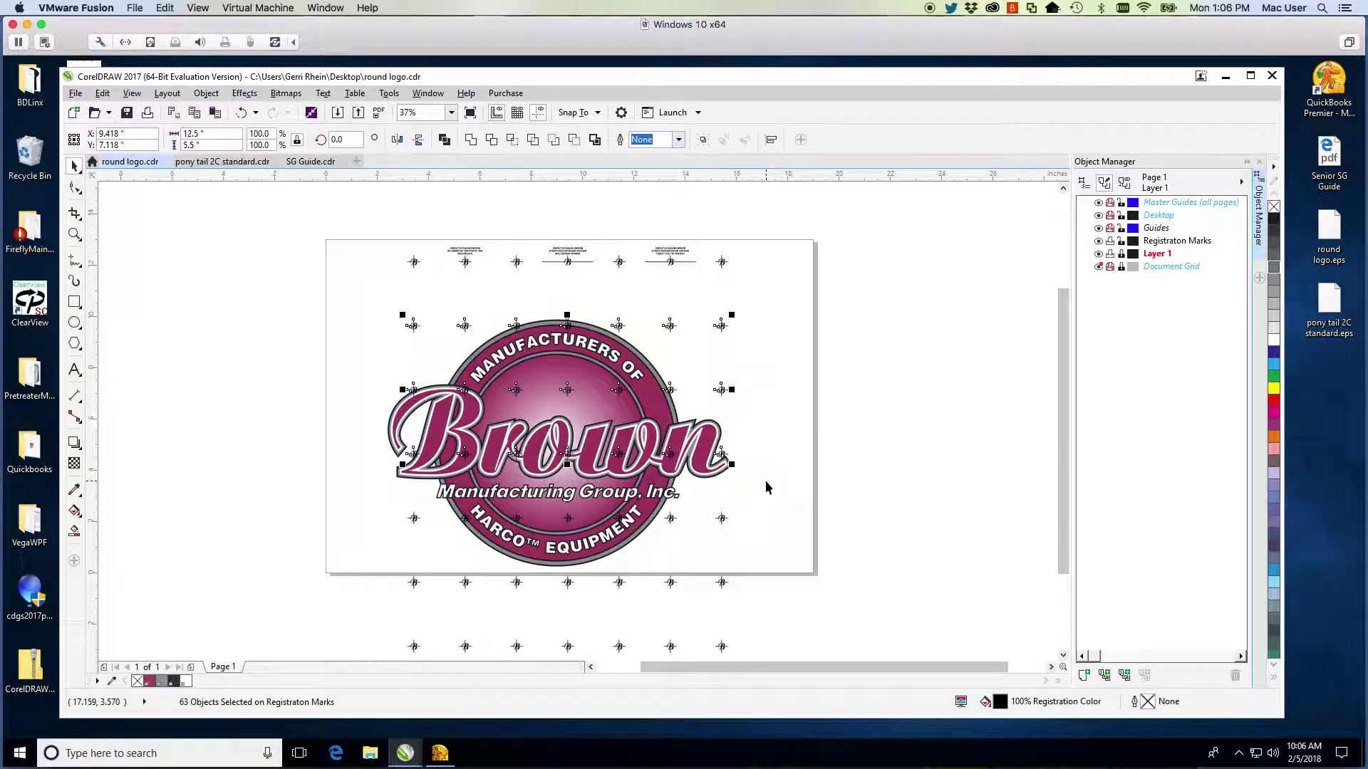
click(102, 93)
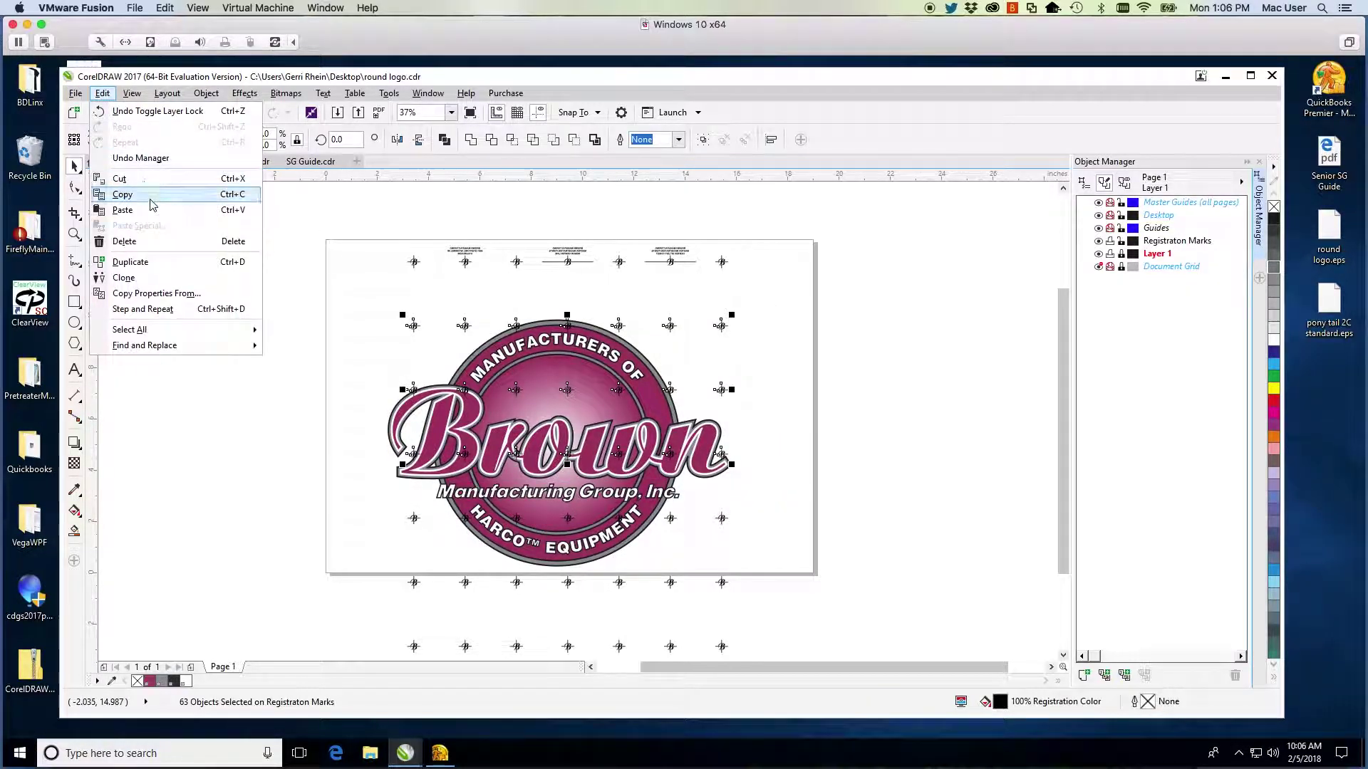
click(122, 241)
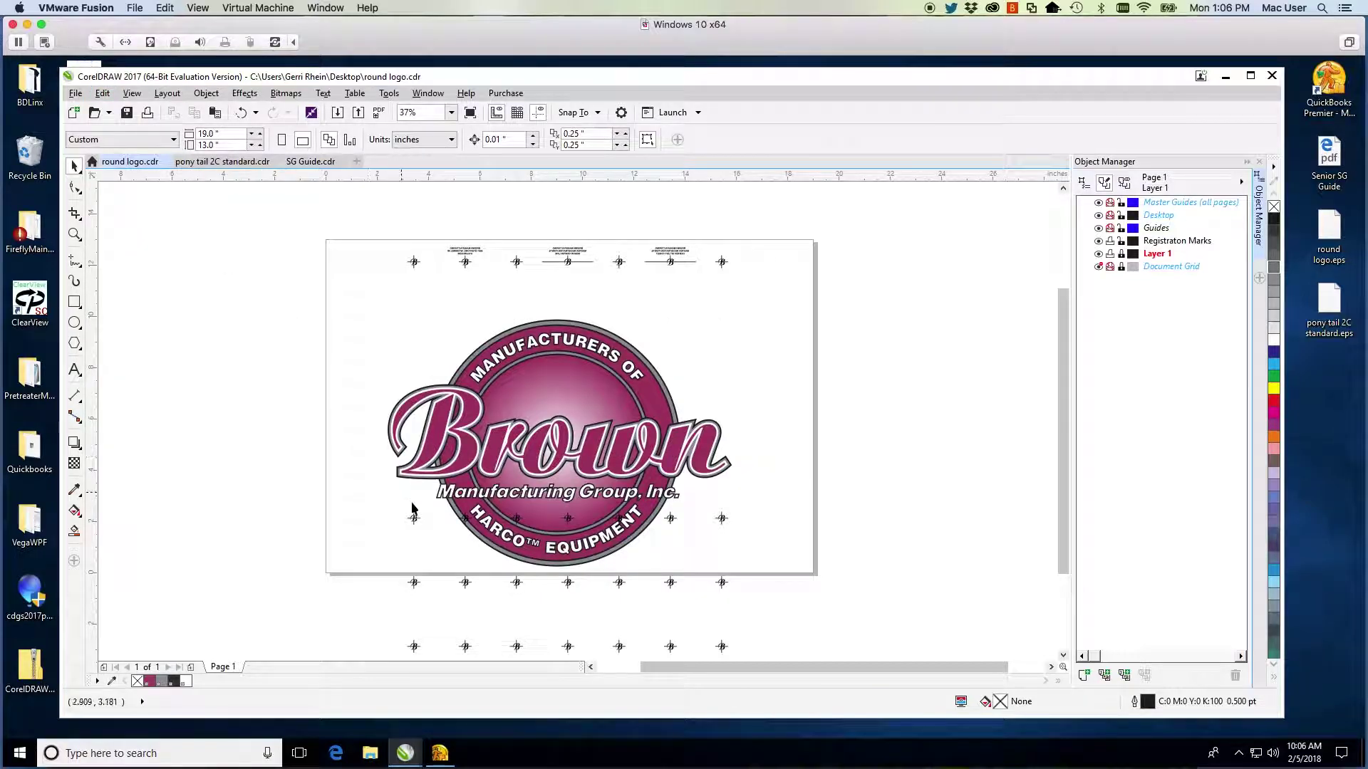
click(446, 537)
drag(449, 543, 689, 502)
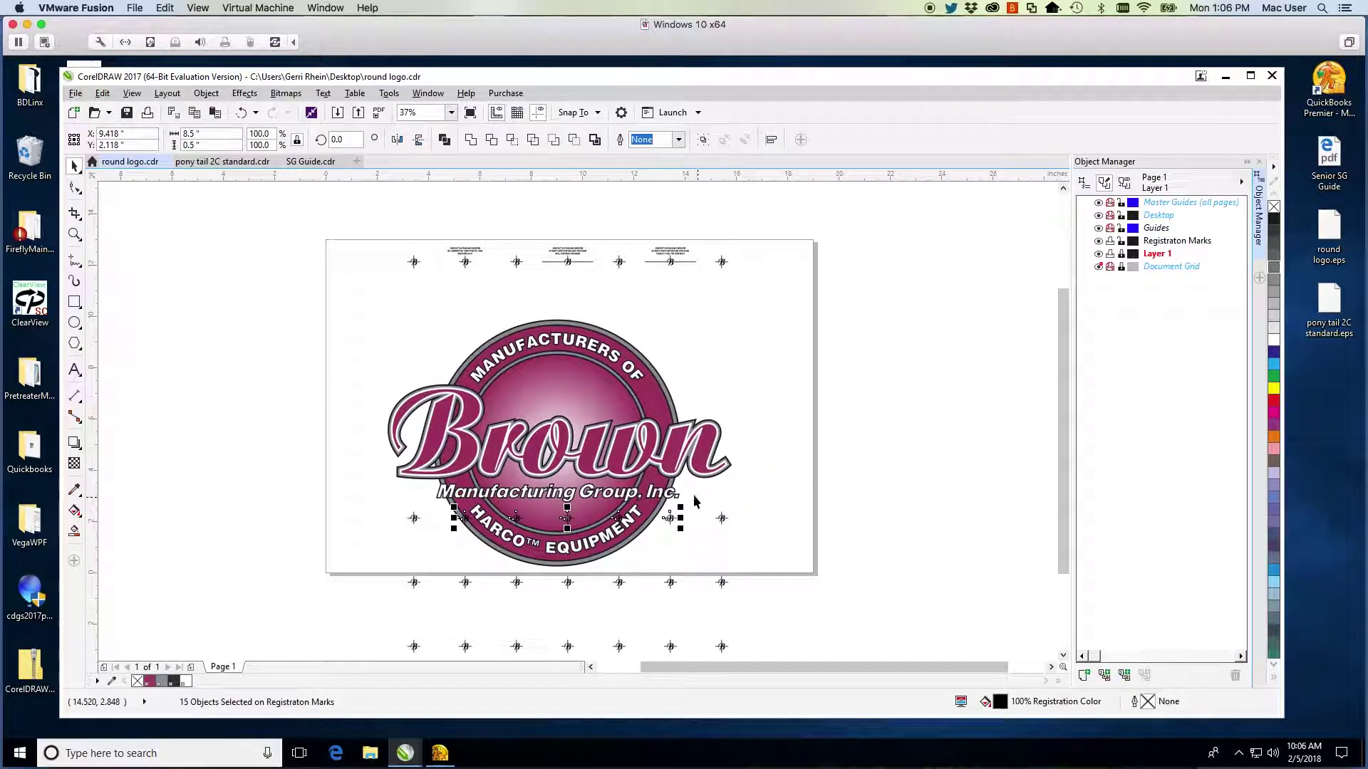
click(103, 93)
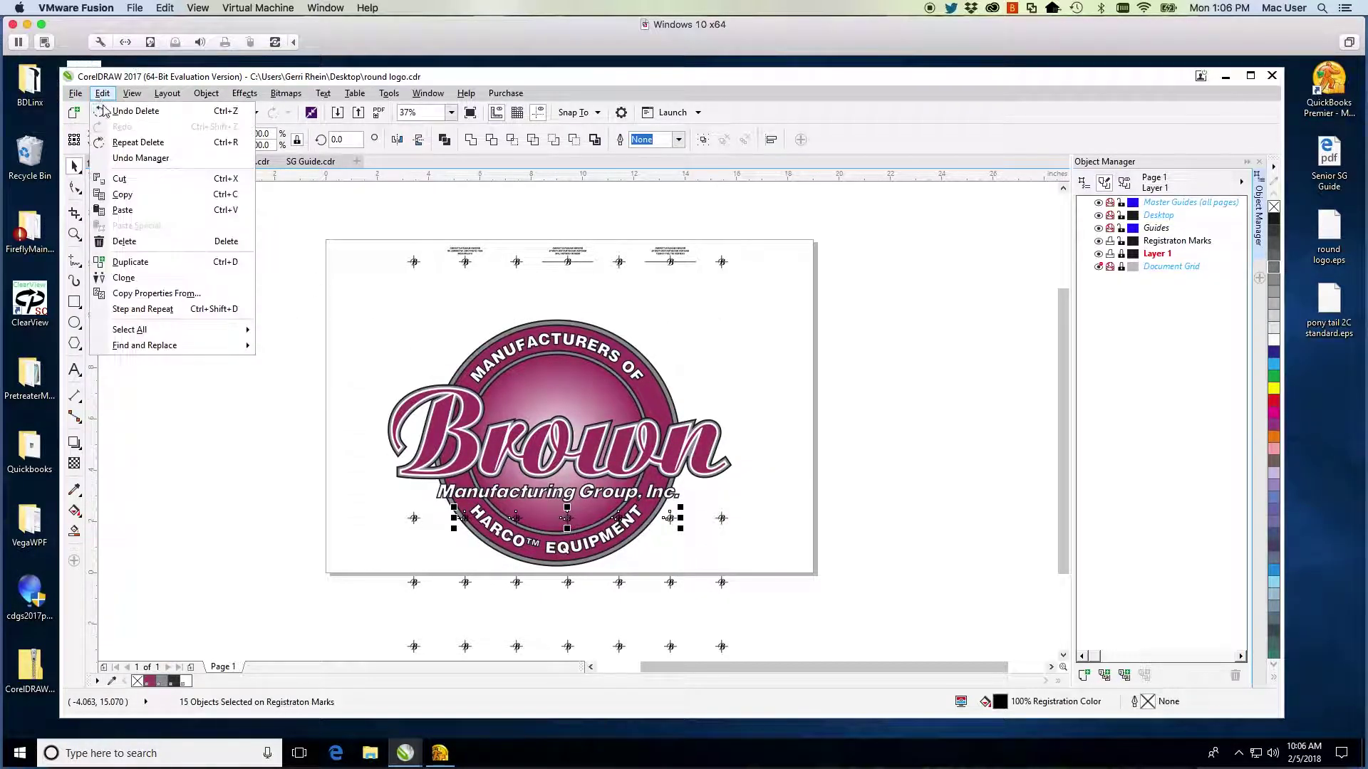
click(123, 242)
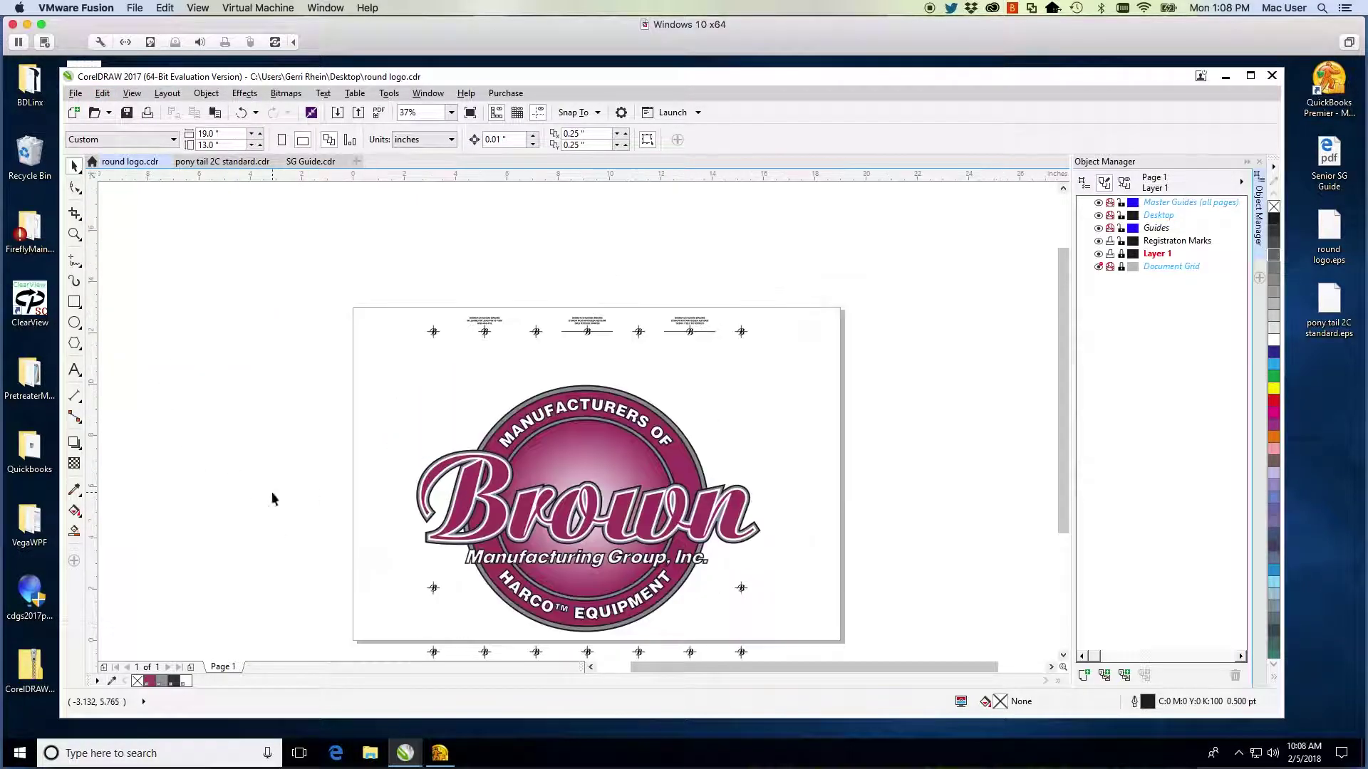
Review the Color, Separations and Layout settings in the Print dialog.
click(75, 94)
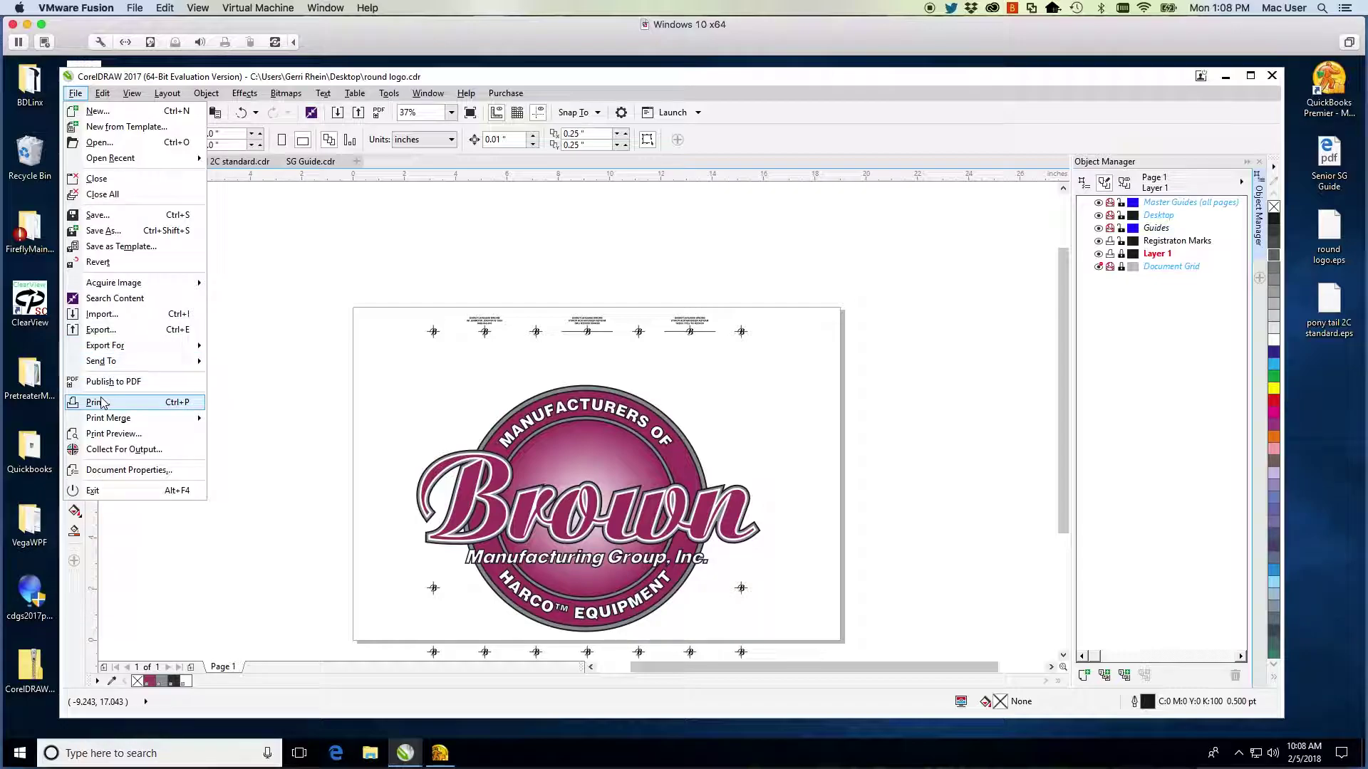
click(101, 403)
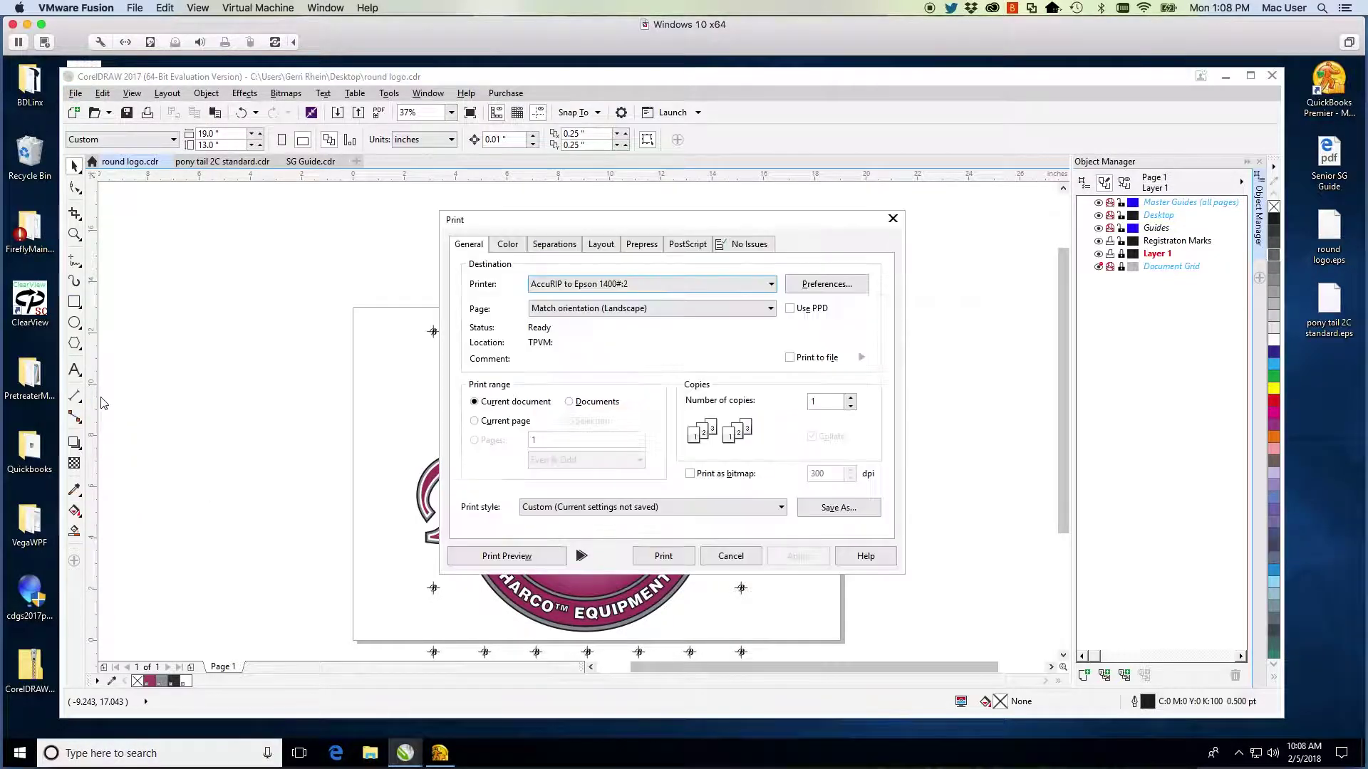
click(507, 246)
click(552, 246)
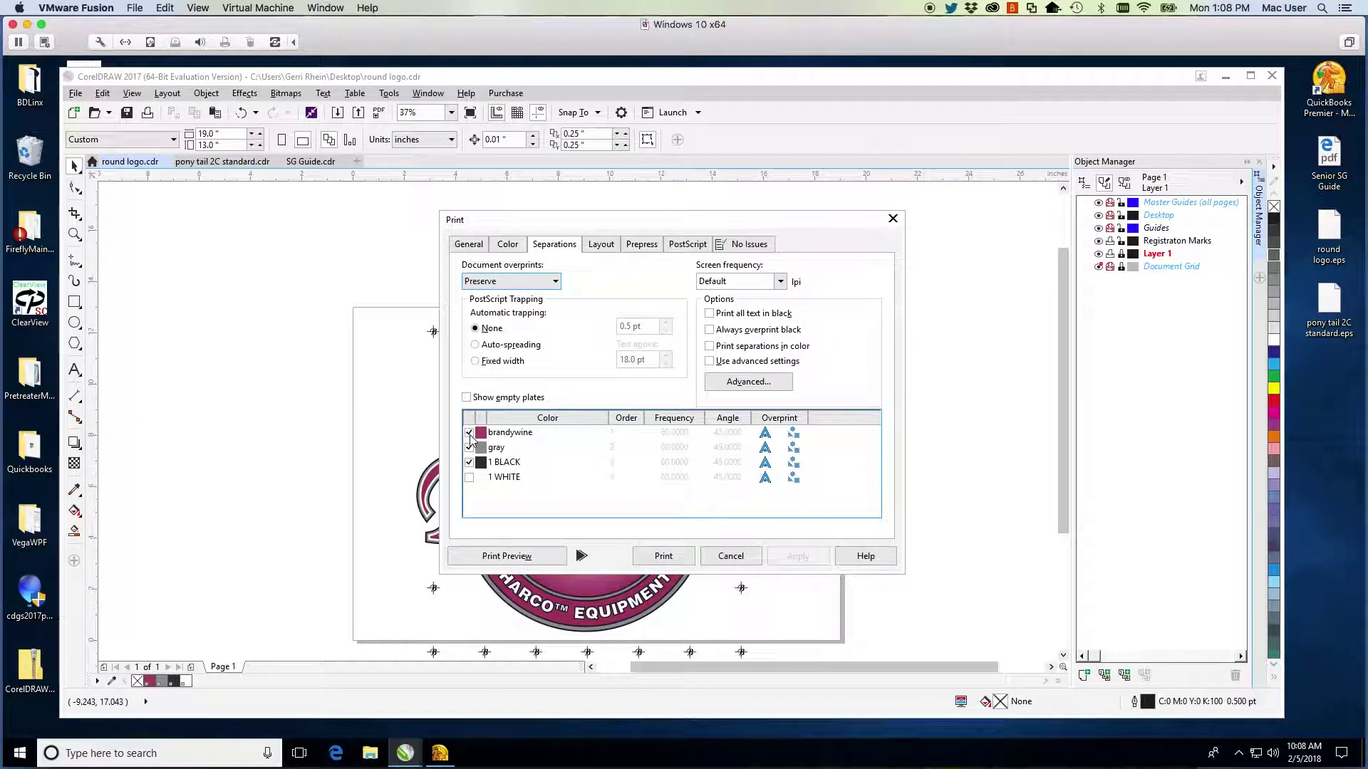
click(601, 246)
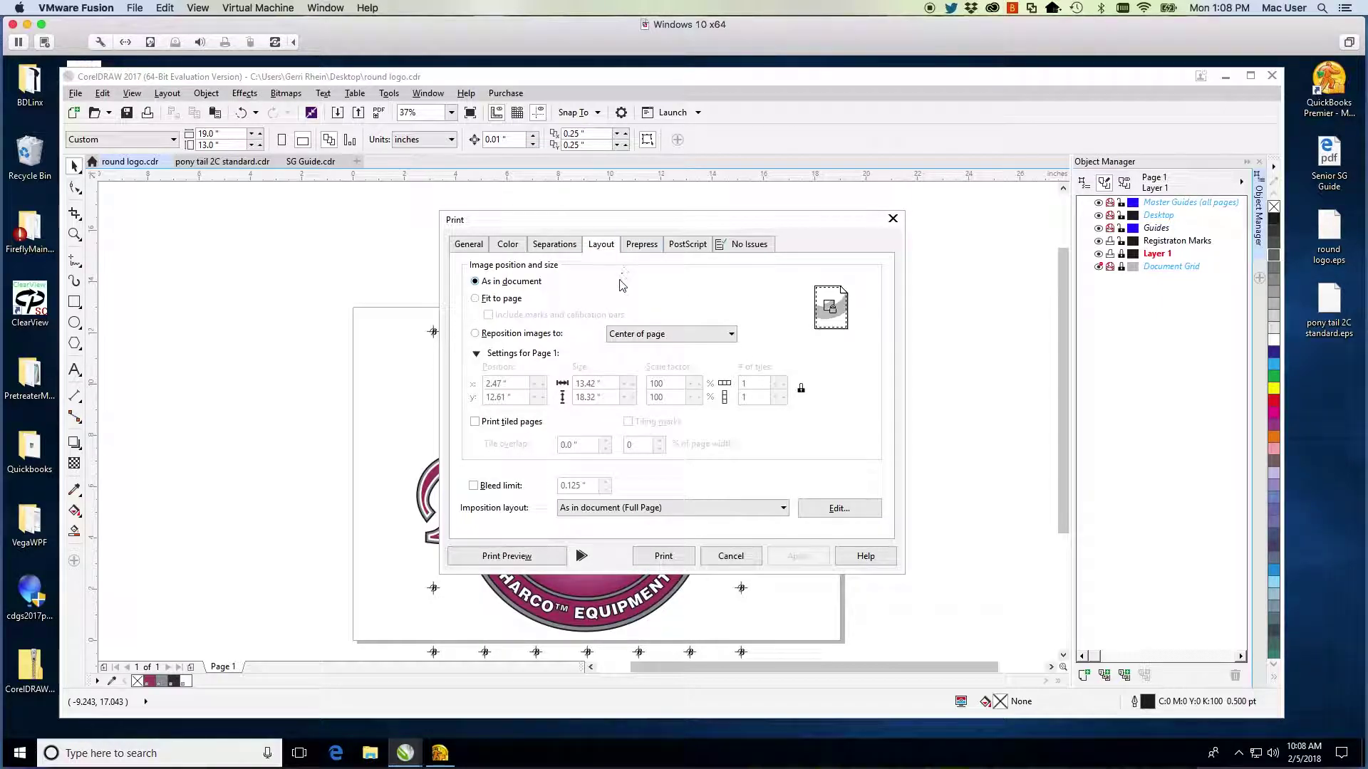
Preview the round logo's separations, viewing the gray and 1 BLACK plates.
click(536, 557)
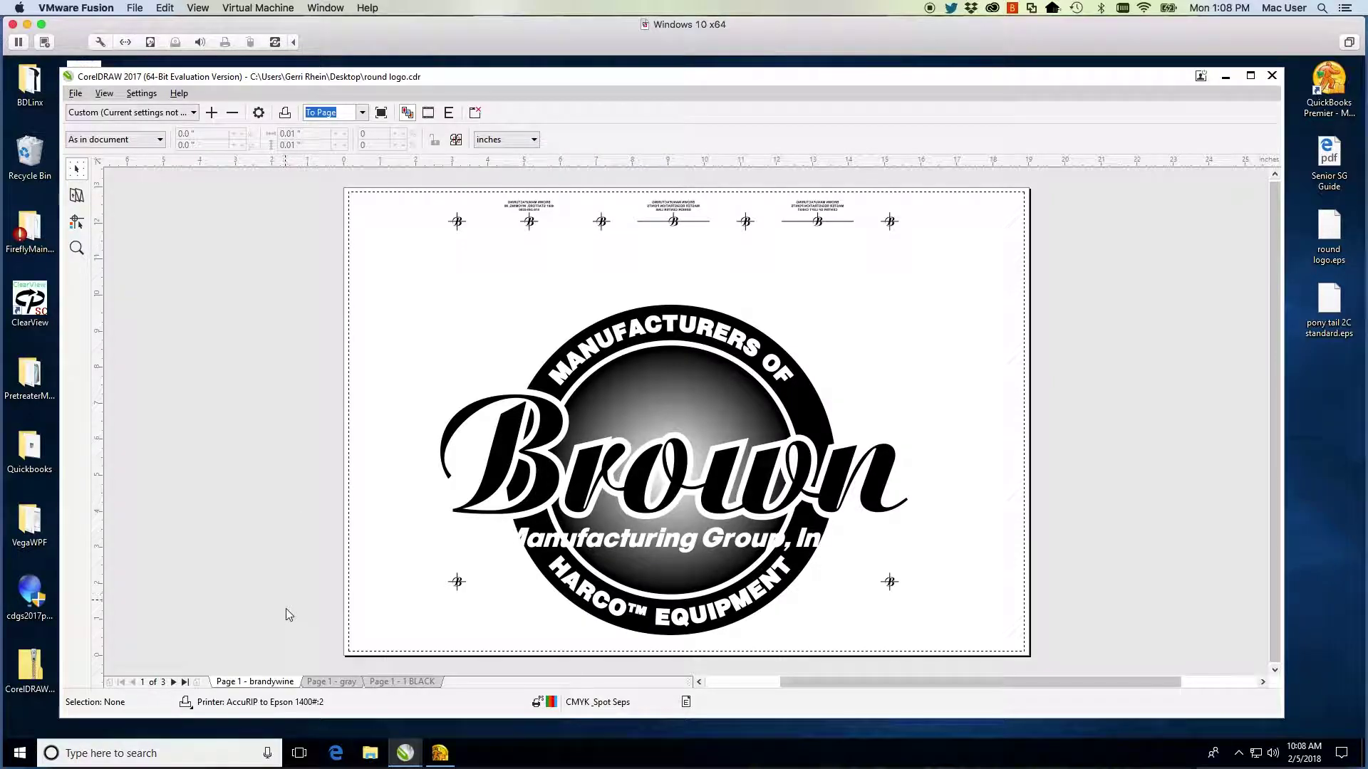
click(329, 682)
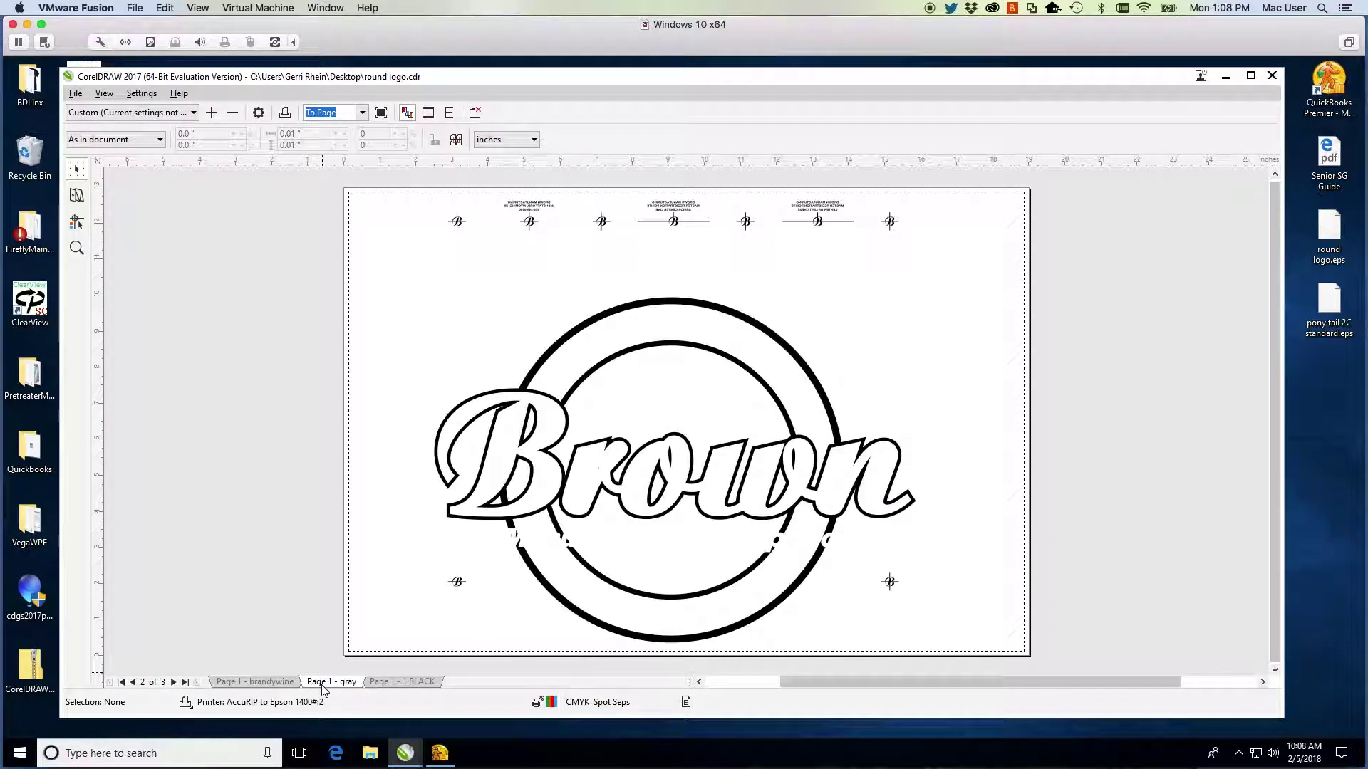
click(401, 684)
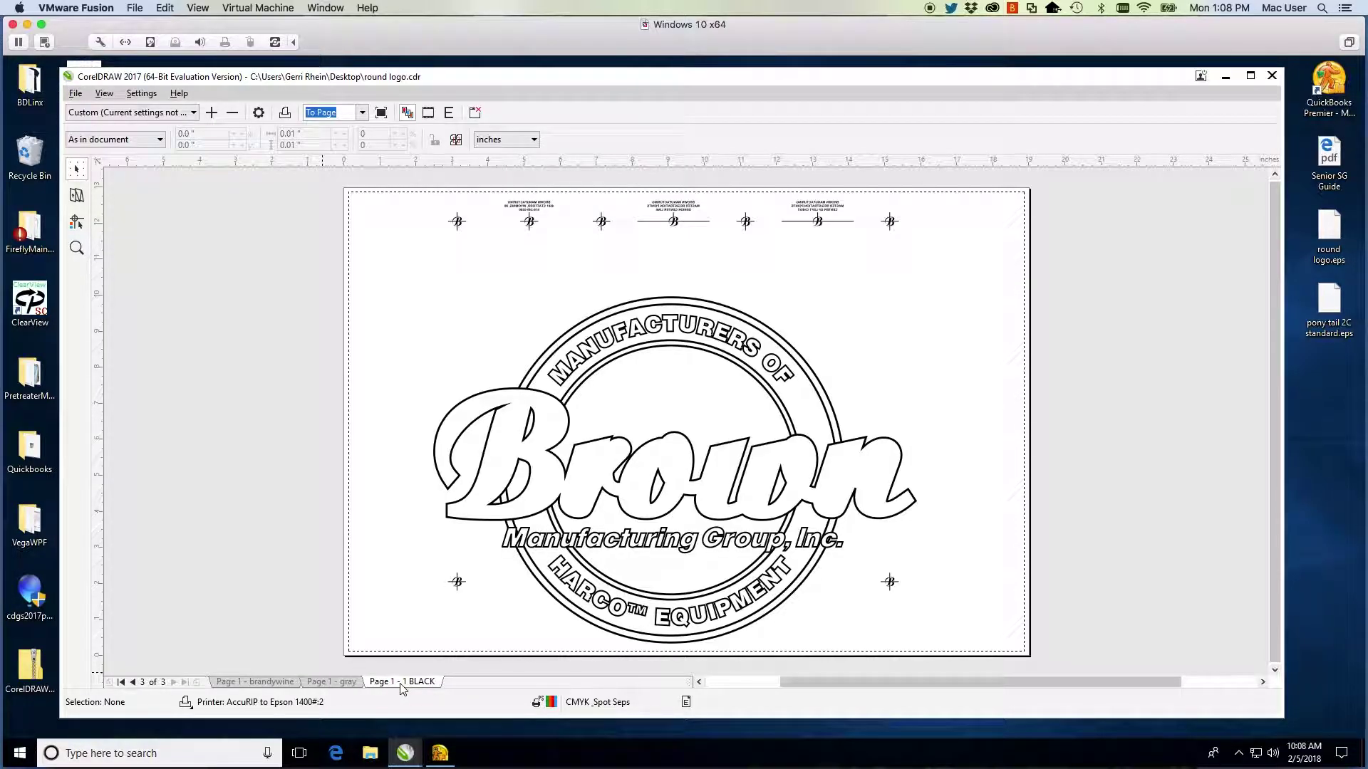